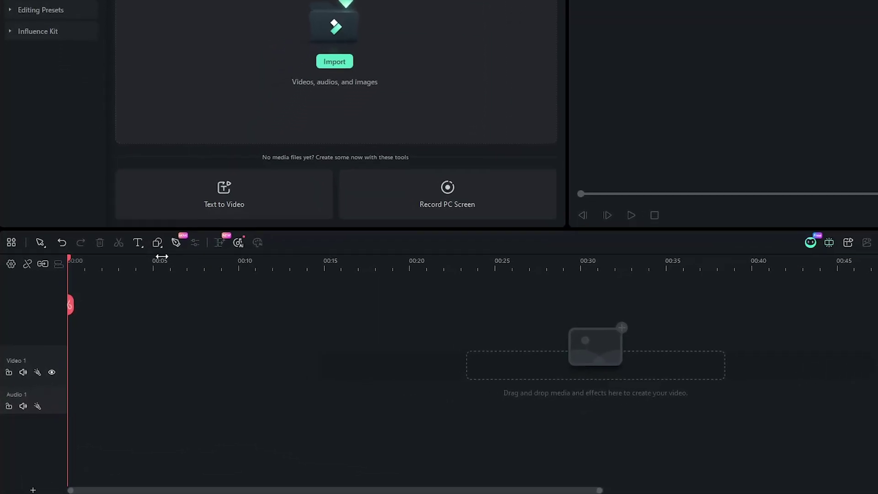
Draw a straight horizontal line across the full width of the frame at mid-height
left_click(157, 242)
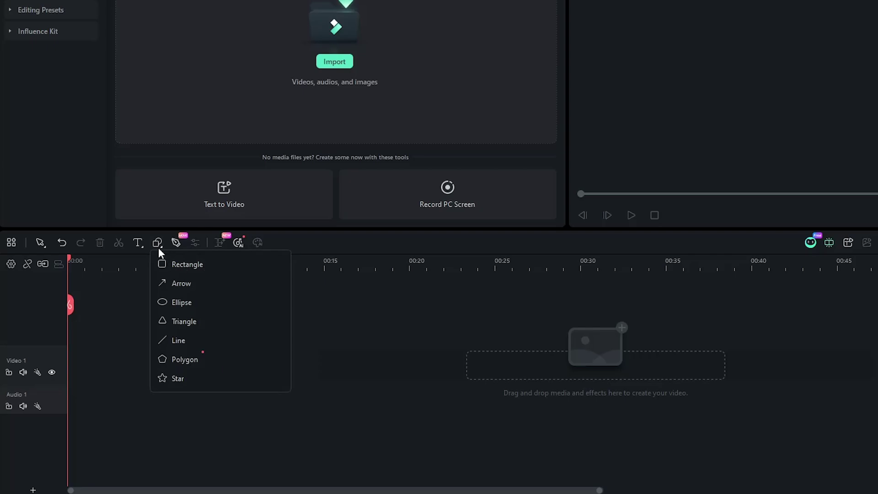
left_click(174, 341)
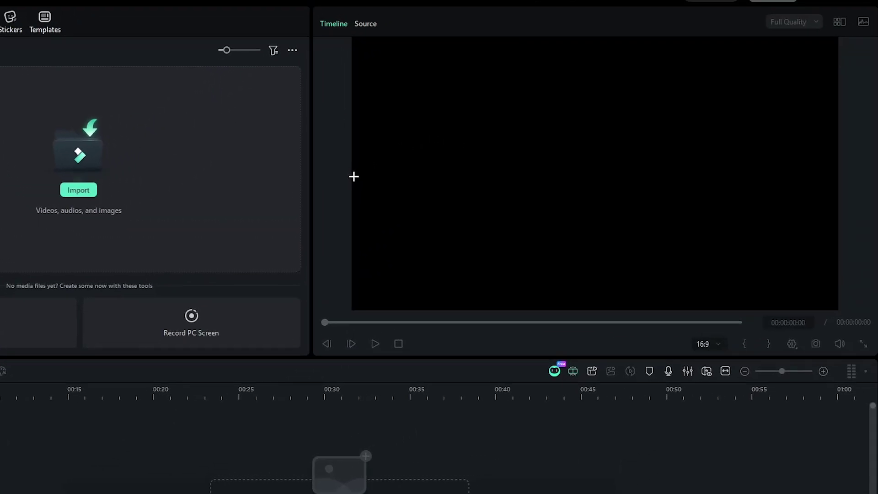
left_click_drag(350, 174, 839, 176)
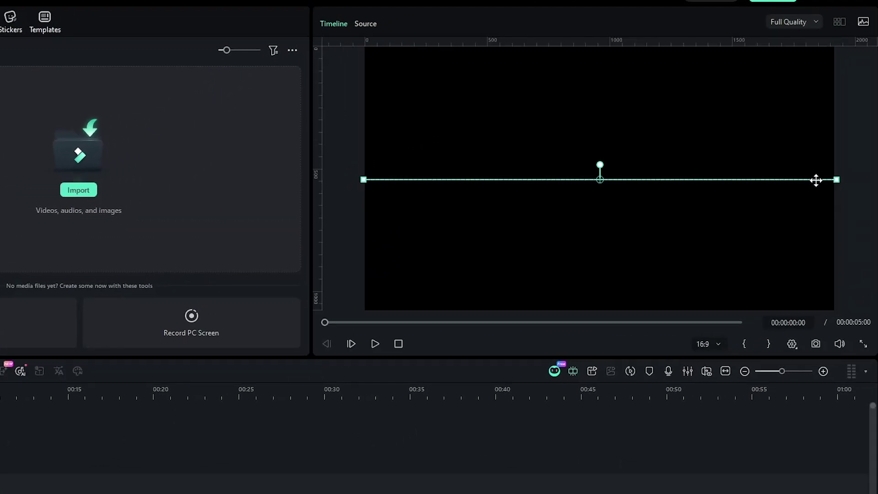
Turn off the horizontal line's fill and set its stroke colour to white
left_click(115, 484)
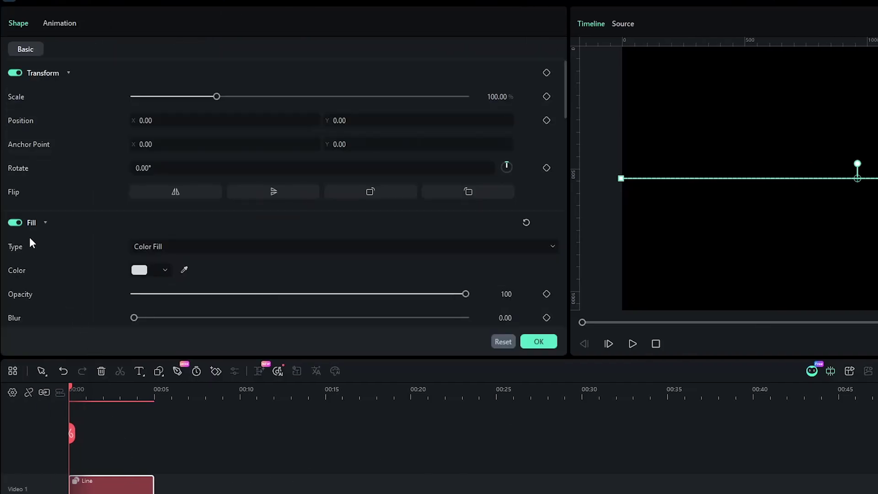
left_click(17, 223)
scroll(68, 242, "down", 6)
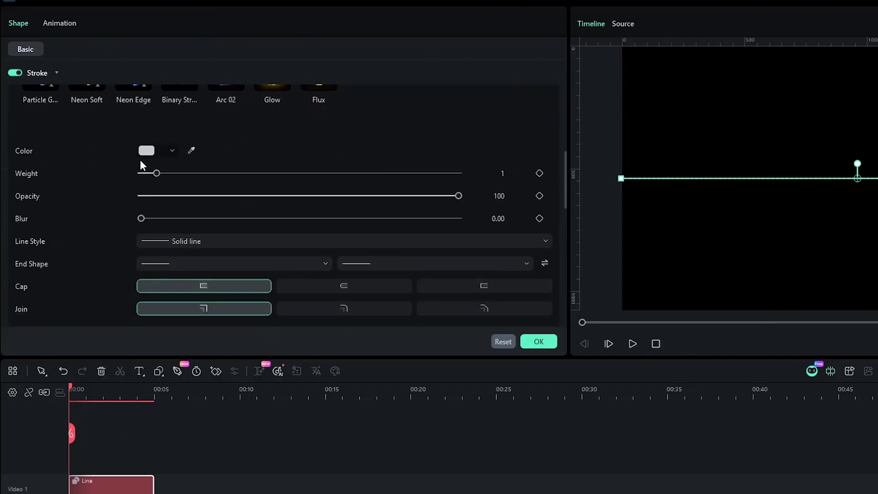
left_click(169, 154)
left_click_drag(134, 183, 69, 166)
left_click(65, 161)
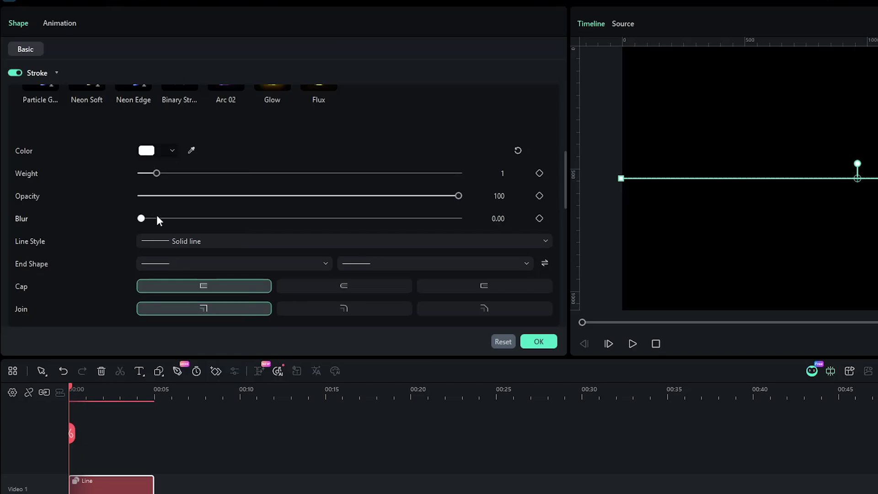
Change the horizontal line's stroke to the dashed line style with a round cap
left_click(196, 241)
left_click(191, 281)
left_click(321, 292)
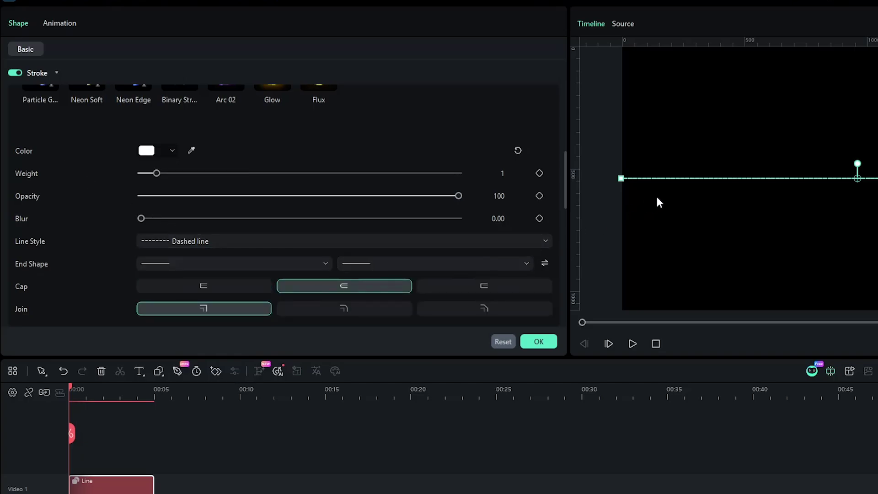
left_click(703, 193)
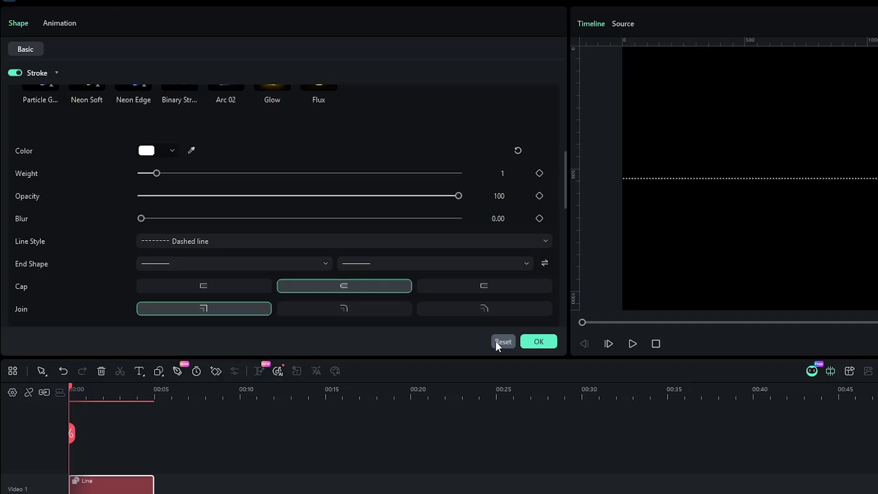
Draw a small circle with the Ellipse shape and centre it on the dashed line at about X -609
left_click(159, 372)
left_click(184, 411)
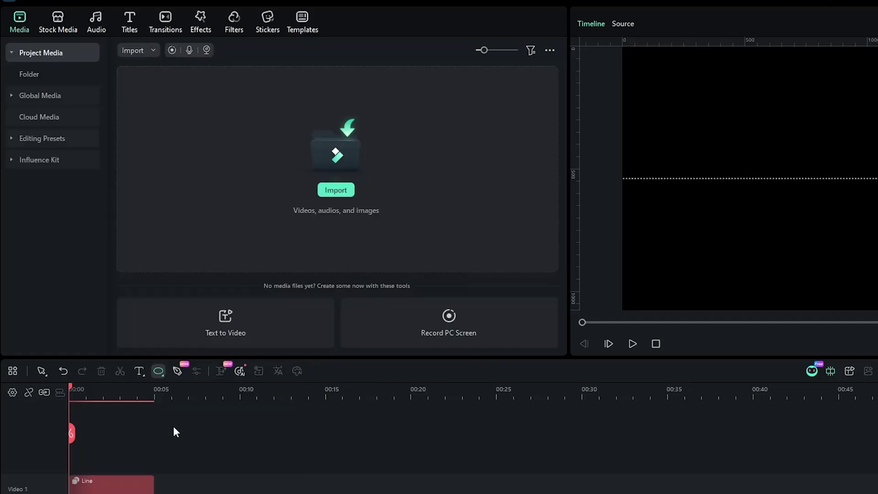
left_click(687, 174)
left_click_drag(694, 182, 711, 181)
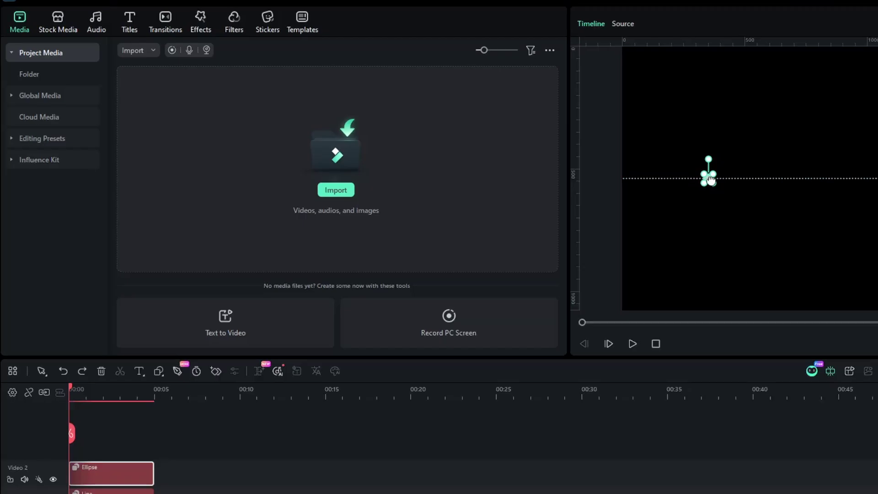
Change the small circle's fill colour to cyan
double_click(92, 480)
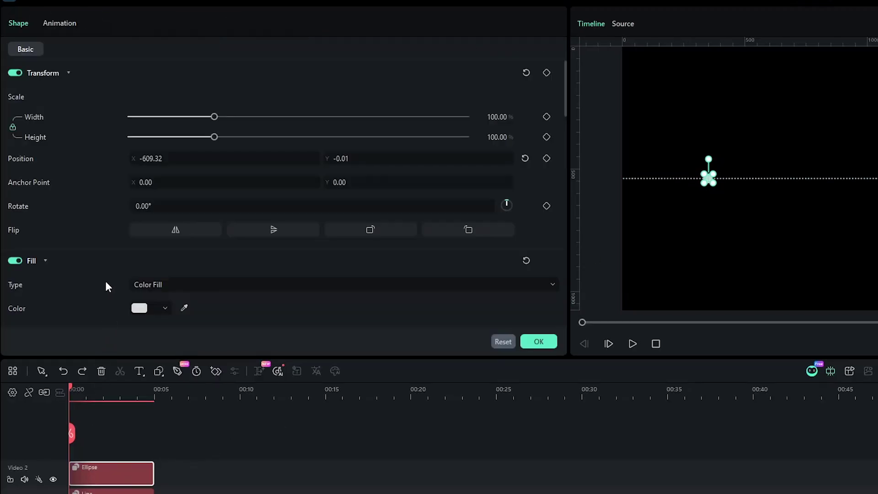
scroll(105, 281, "down", 3)
left_click(162, 204)
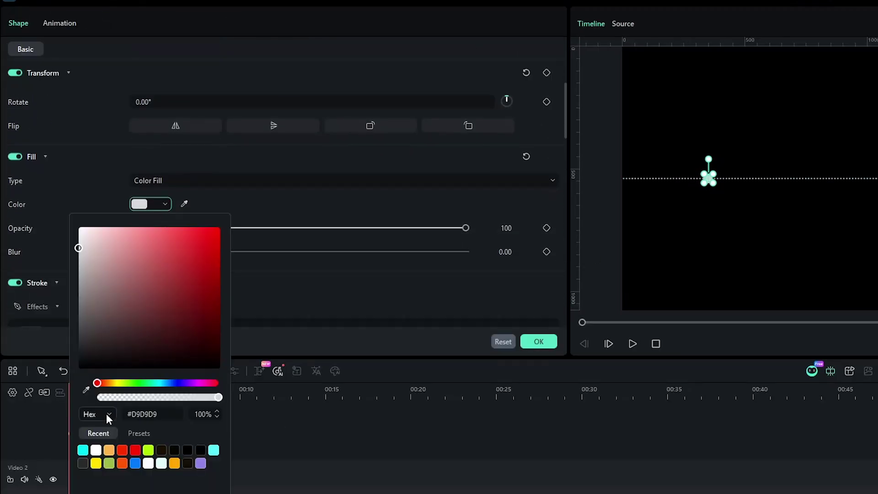
left_click(83, 450)
left_click(55, 251)
scroll(55, 249, "down", 3)
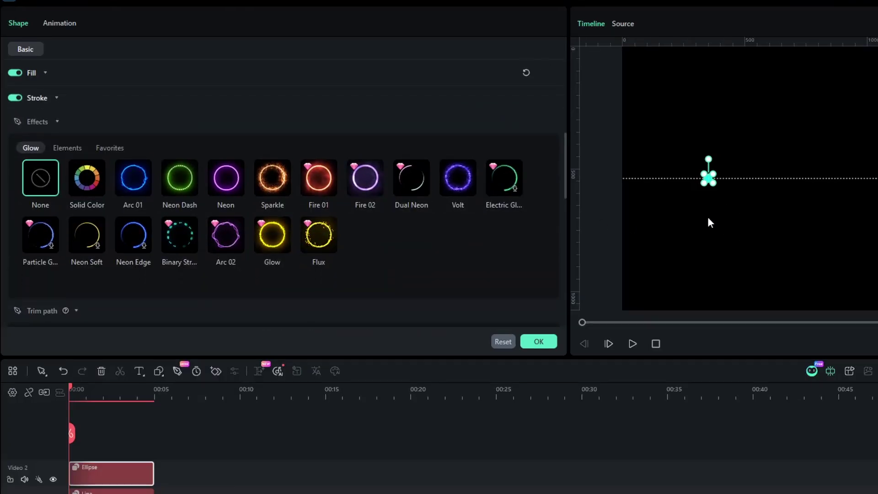
Keyframe the circle's scale to grow from its minimum at the clip start to 100% at about half a second, and preview it
left_click_drag(73, 389, 77, 389)
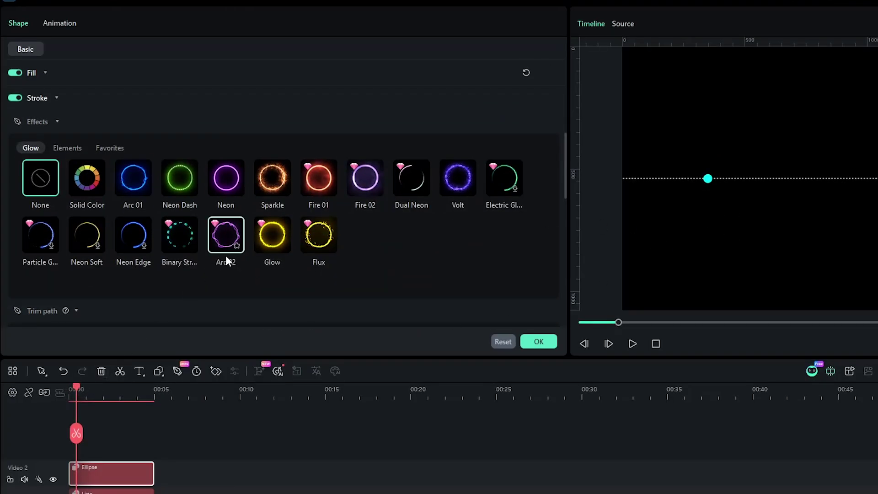
scroll(226, 255, "up", 4)
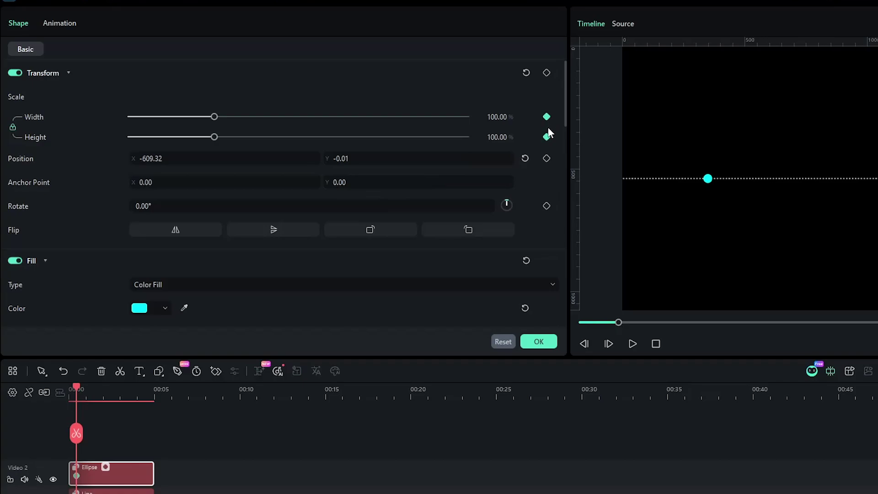
left_click_drag(77, 389, 66, 390)
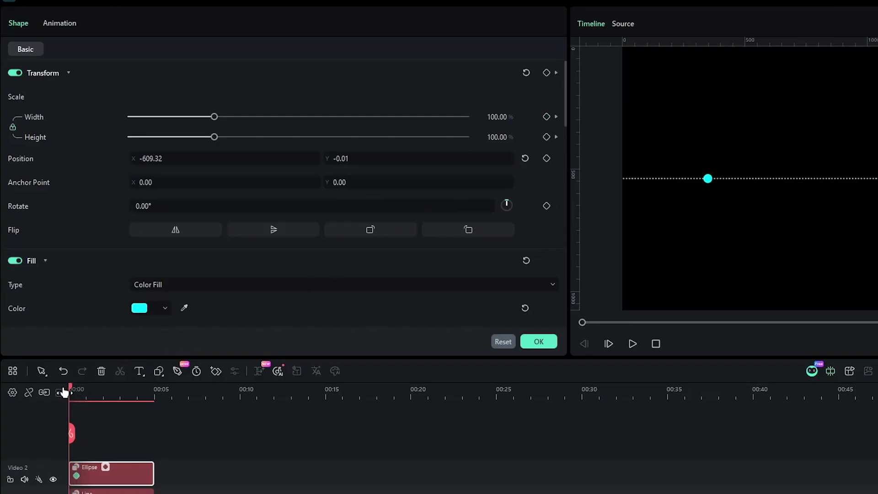
left_click_drag(213, 120, 90, 121)
key("space")
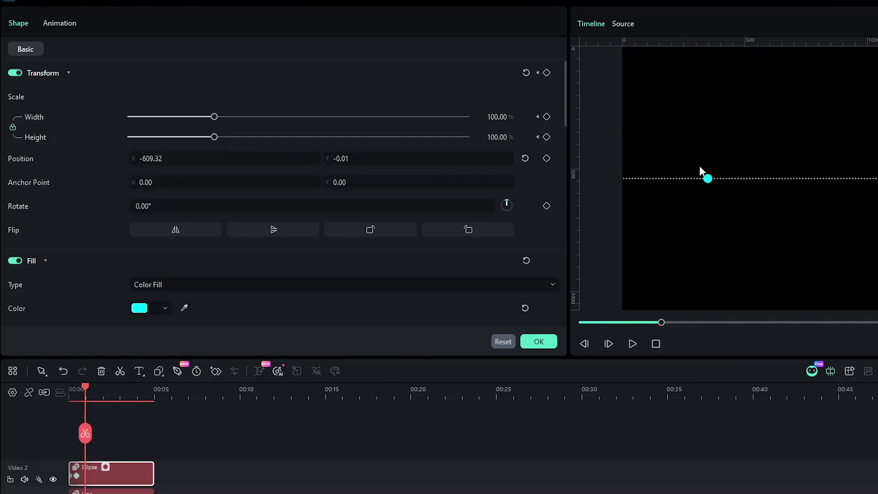
Set the circle's scale at its second keyframe to 88% and play back the grow animation
key("ctrl+equal")
key("ctrl+equal")
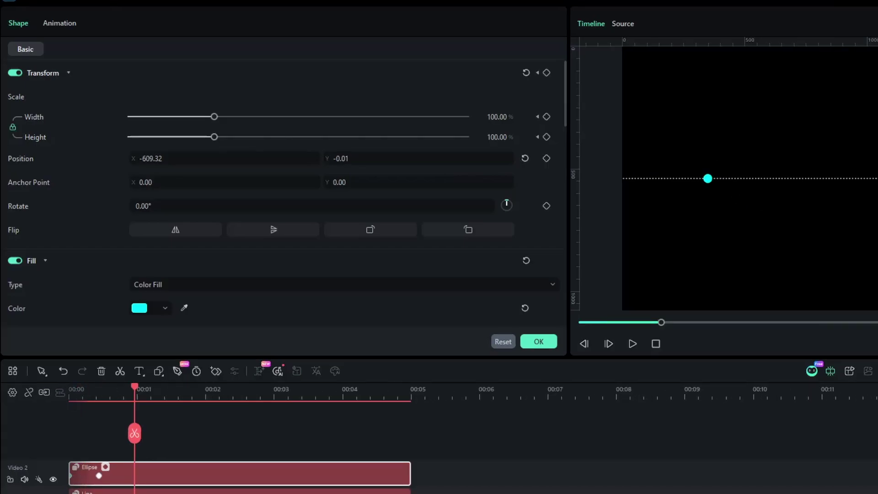
left_click(98, 476)
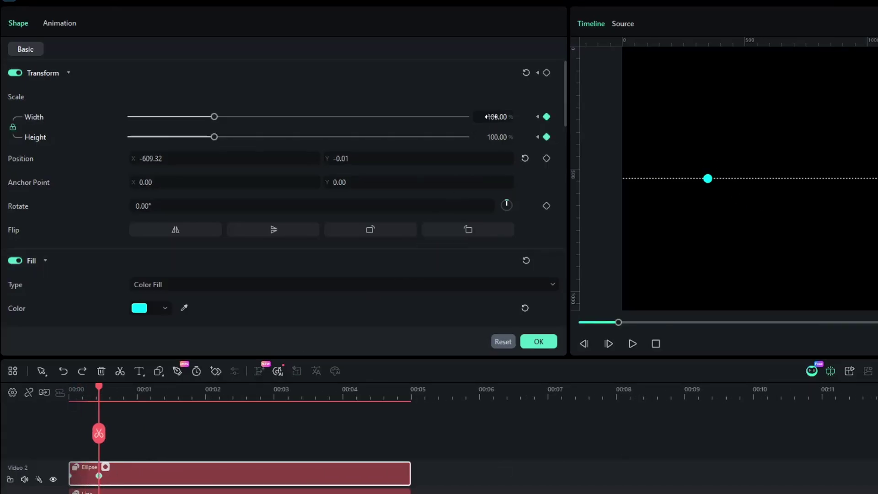
left_click_drag(499, 117, 496, 117)
key("space")
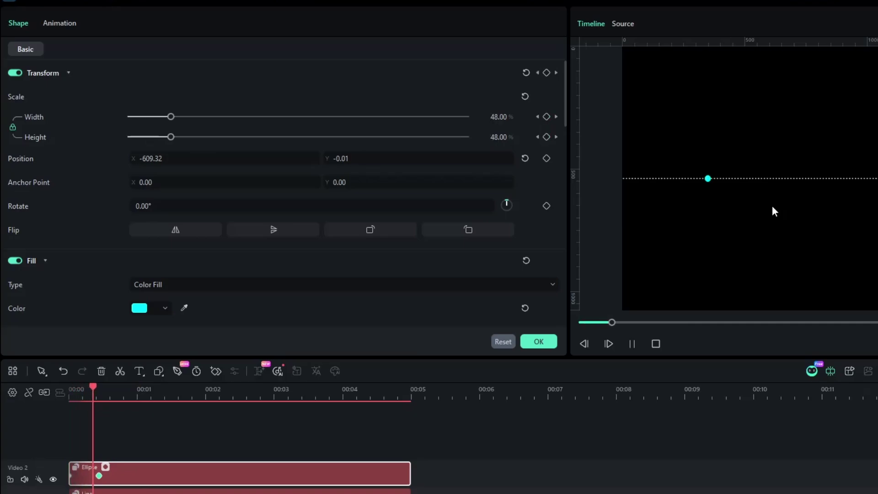
left_click(98, 476)
Starting at the circle's second keyframe, draw a short vertical line above the circle and align its lower end with the circle's centre
left_click(158, 373)
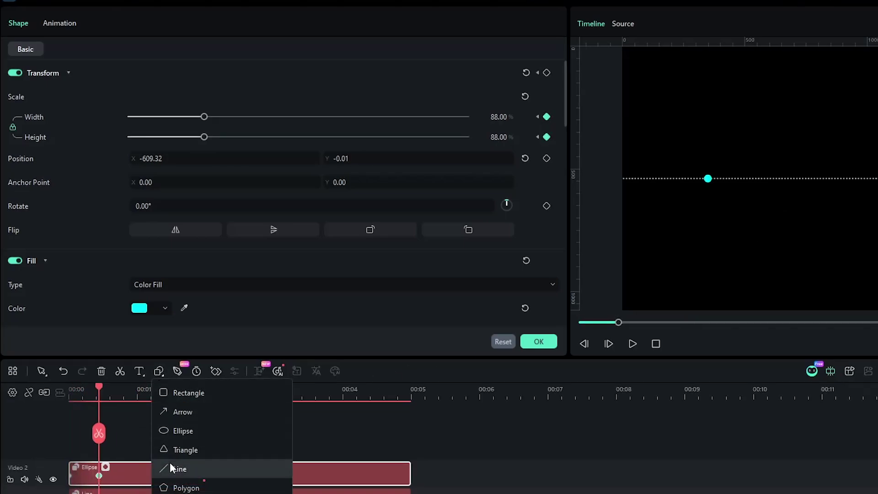
left_click(170, 468)
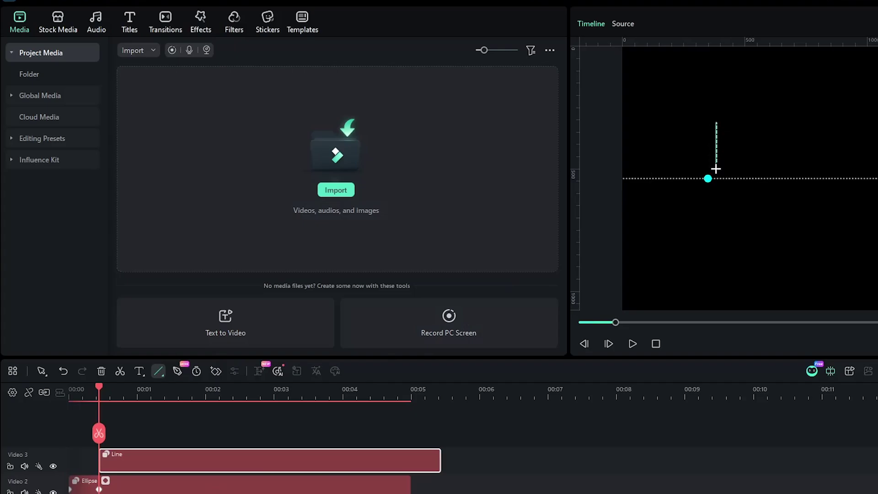
left_click_drag(715, 163, 710, 163)
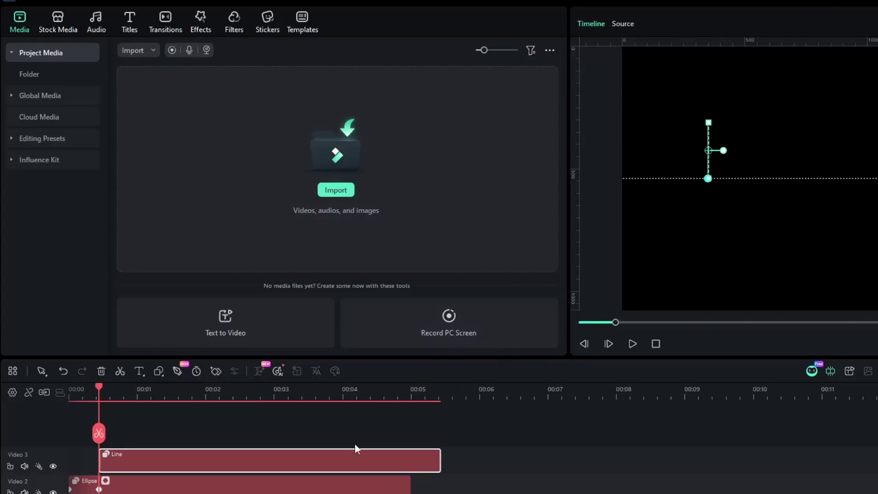
Turn off the vertical line's fill and set its stroke colour to white
double_click(328, 457)
left_click(16, 213)
scroll(62, 241, "down", 8)
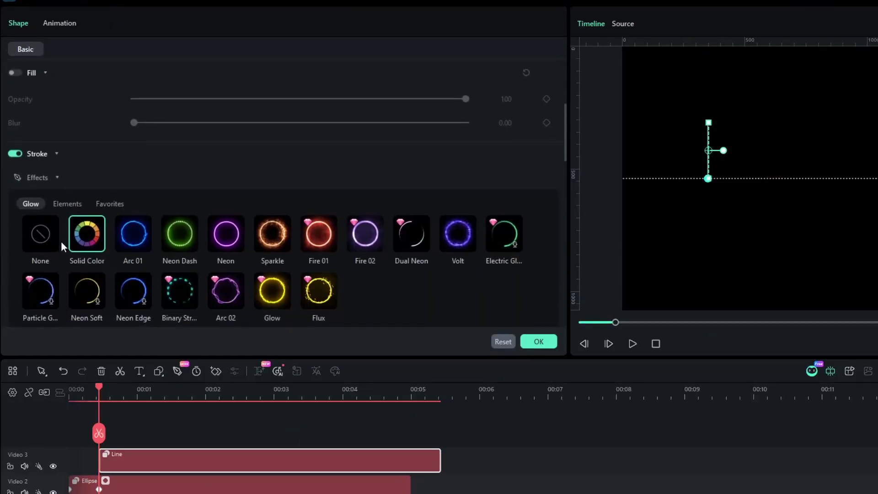
left_click(172, 189)
left_click(100, 218)
left_click(75, 183)
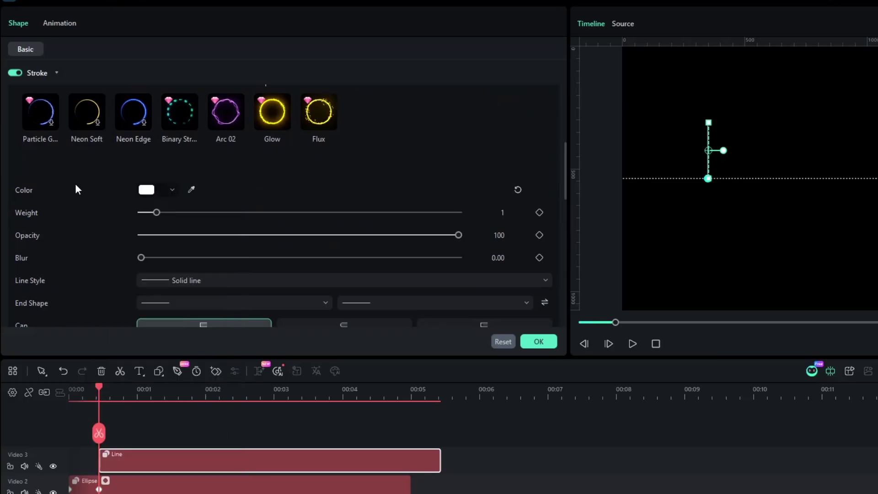
Give the vertical line's upper end a Diamond end shape
scroll(87, 205, "down", 3)
left_click(164, 211)
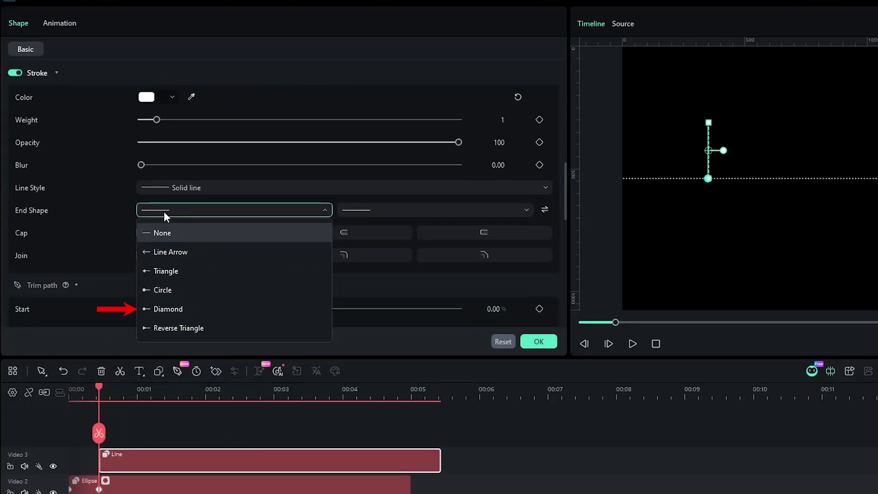
left_click(155, 308)
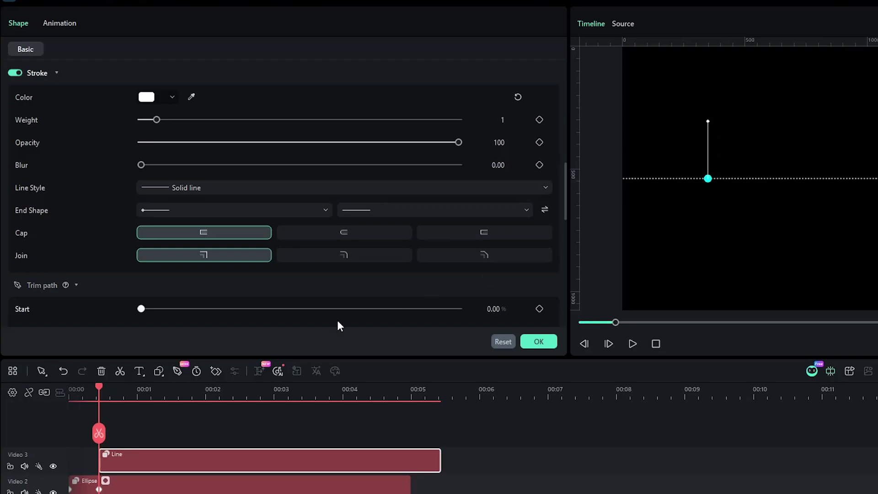
Keyframe the vertical line's trim path start from 100% at its clip start to 0% at about one second, and preview it
left_click_drag(104, 384, 140, 387)
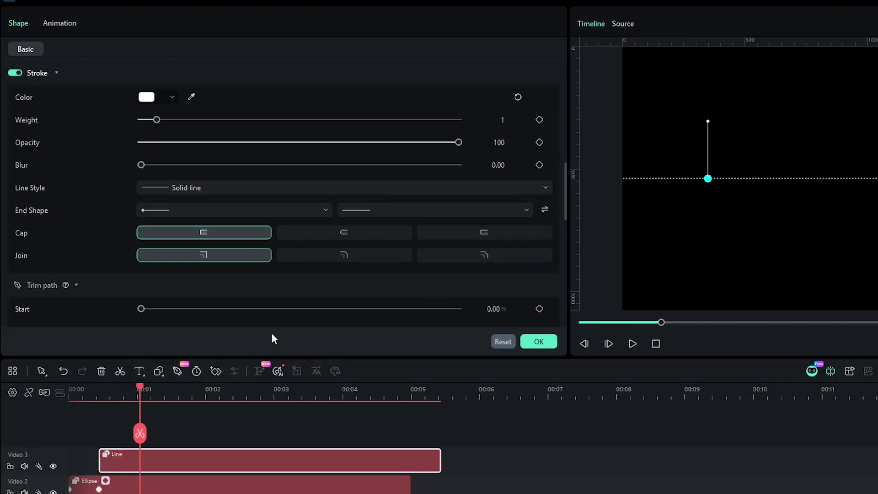
scroll(476, 239, "down", 2)
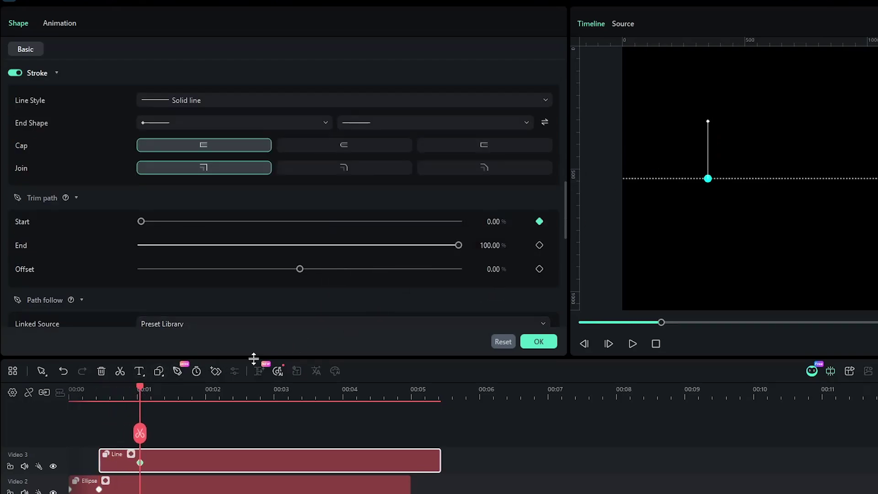
left_click_drag(149, 384, 103, 397)
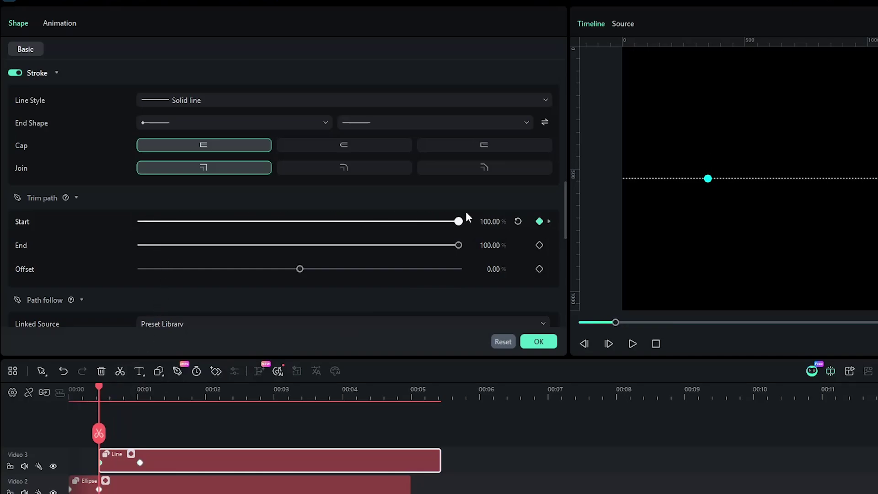
left_click_drag(99, 388, 90, 395)
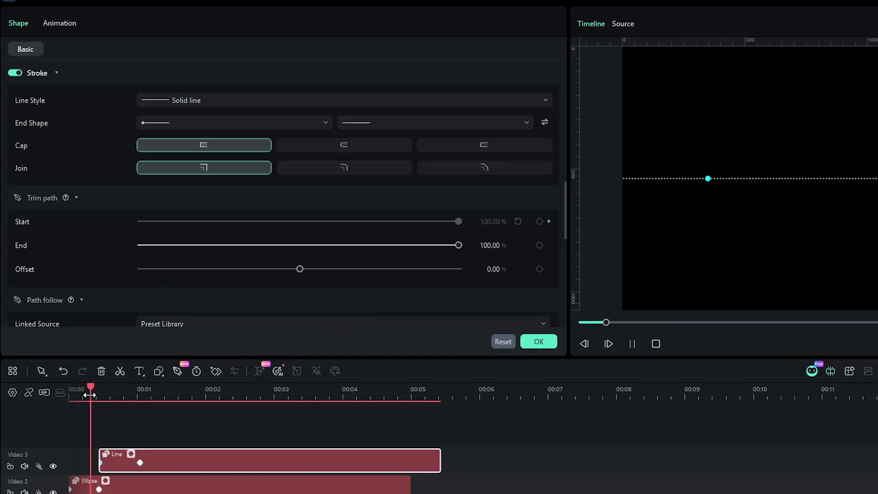
key("space")
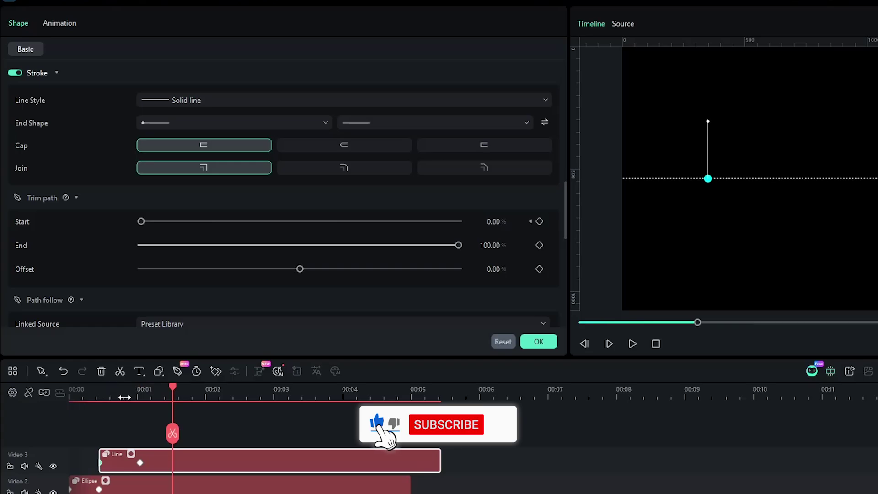
Starting at the upper line's last keyframe, draw a second vertical line extending downward from the circle
left_click_drag(171, 388, 141, 393)
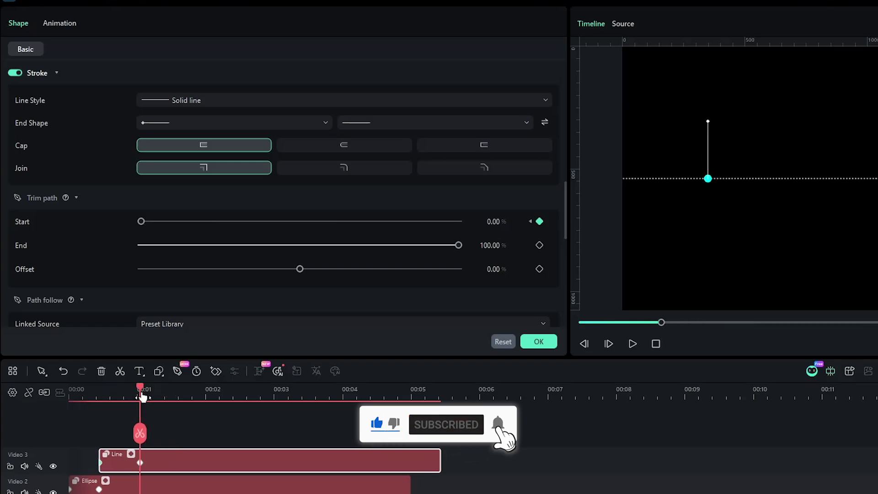
left_click(157, 373)
left_click(169, 462)
left_click(709, 186)
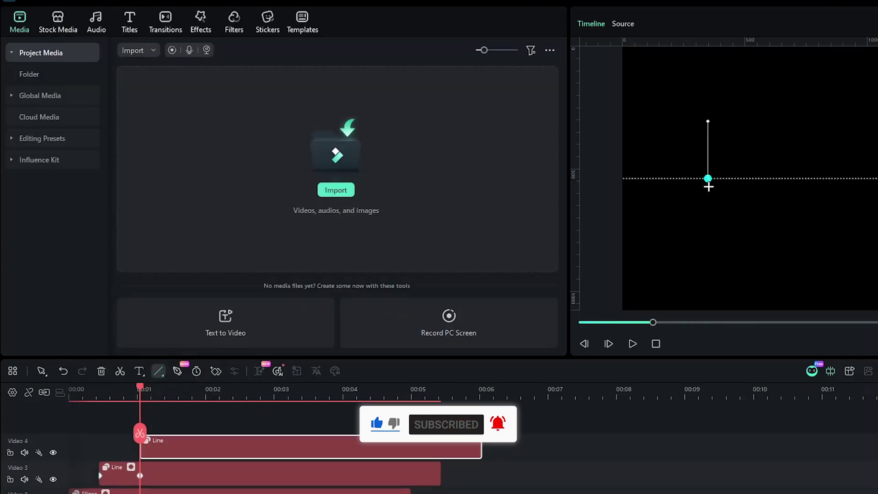
left_click_drag(709, 187, 708, 257)
Give the second vertical line's lower end a Diamond end shape
double_click(401, 438)
left_click(433, 123)
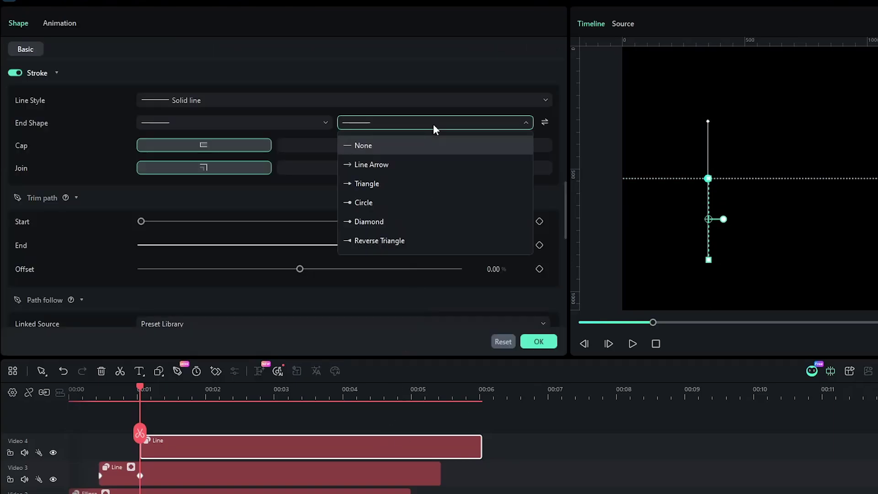
left_click(383, 224)
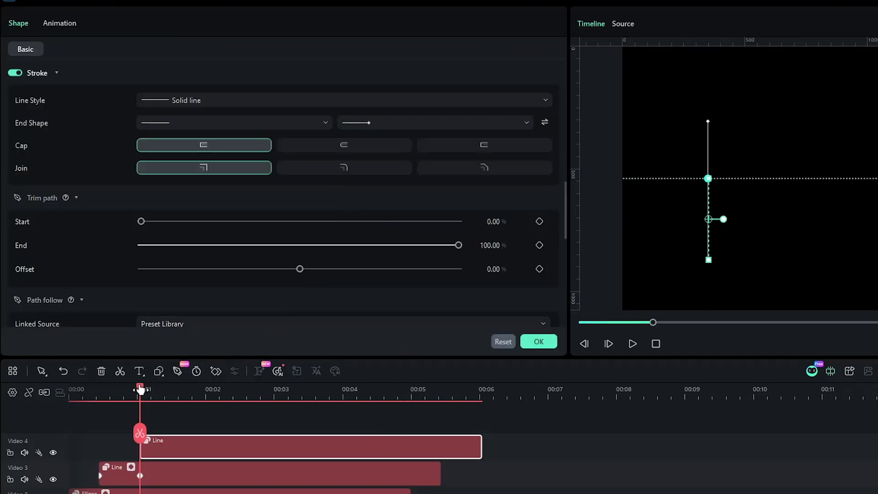
Keyframe the second vertical line's trim path end from 0% at its clip start to 100% at about 1.7 seconds, and preview it
mouse_move(140, 390)
left_mouse_down()
mouse_move(187, 390)
mouse_move(143, 397)
left_mouse_up()
left_click_drag(458, 245, 141, 289)
key("space")
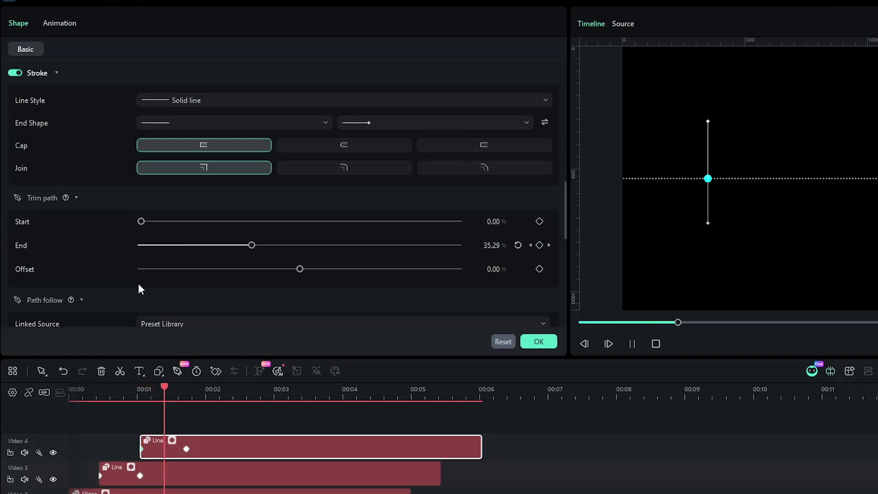
key("space")
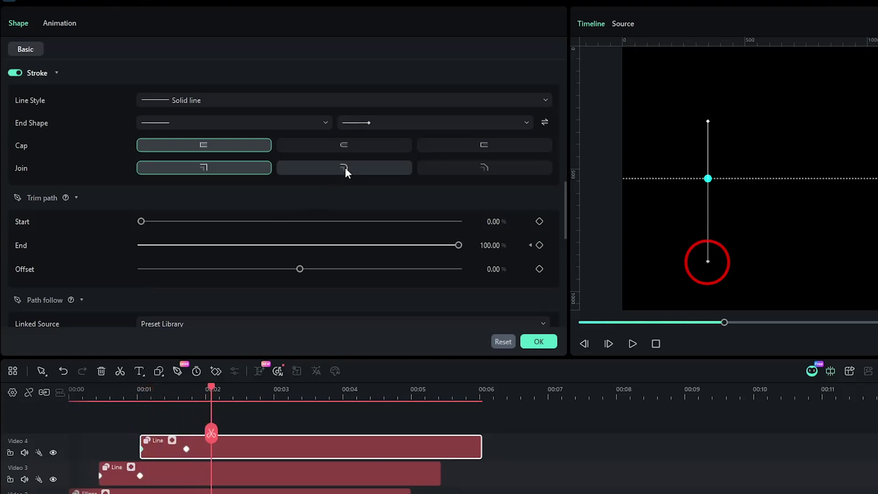
Set the lower vertical line's end shape to None and its stroke colour to white (#FFFFFF)
left_click(371, 123)
left_click(370, 143)
scroll(144, 93, "up", 3)
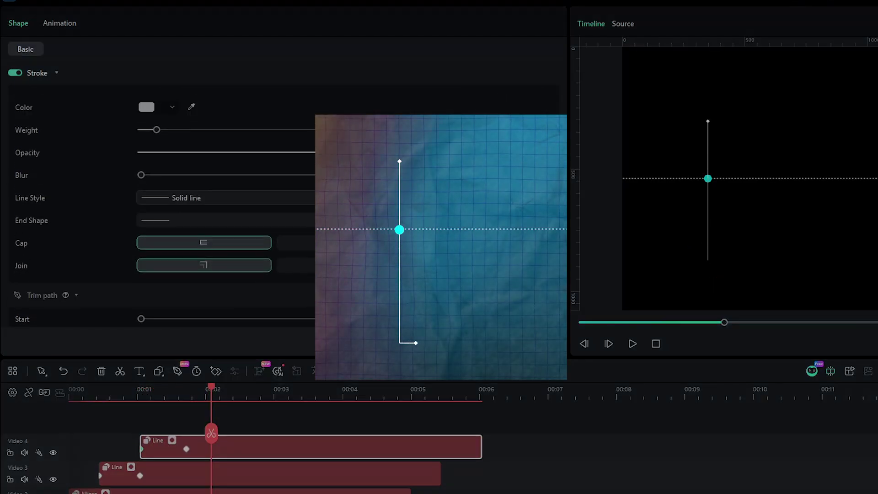
left_click(169, 109)
left_click_drag(101, 143, 84, 133)
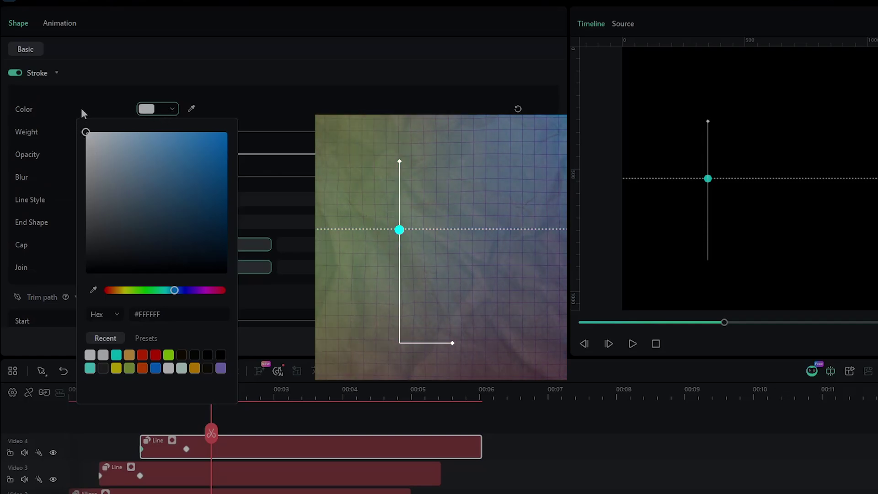
Starting at the lower line's last keyframe, draw a short horizontal line extending right from that line's bottom end
left_click(187, 450)
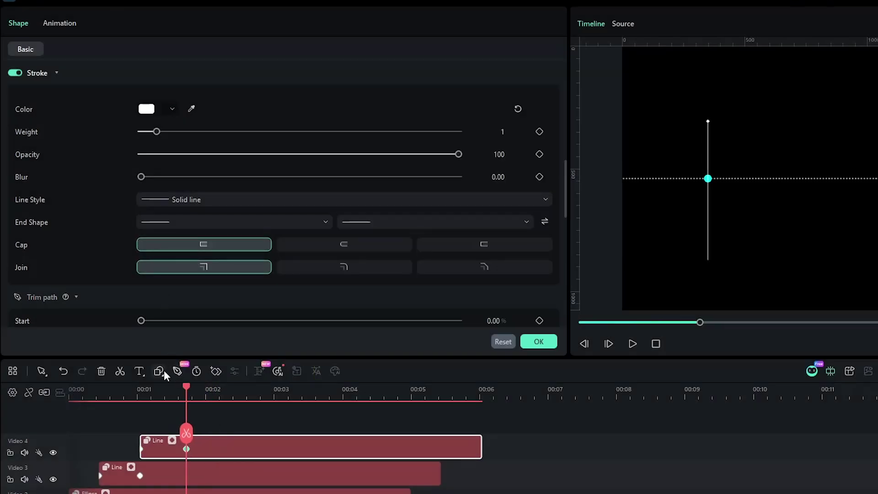
left_click(162, 369)
left_click(179, 467)
mouse_move(783, 290)
left_mouse_down()
mouse_move(822, 290)
mouse_move(750, 263)
left_mouse_up()
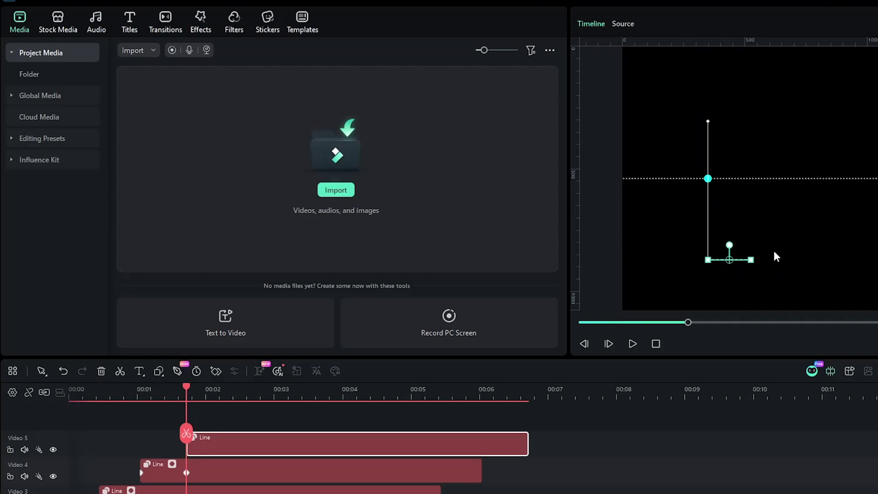
Give the short horizontal line's right end a Diamond end shape and set its stroke colour to white
double_click(392, 447)
left_click(412, 224)
left_click(366, 300)
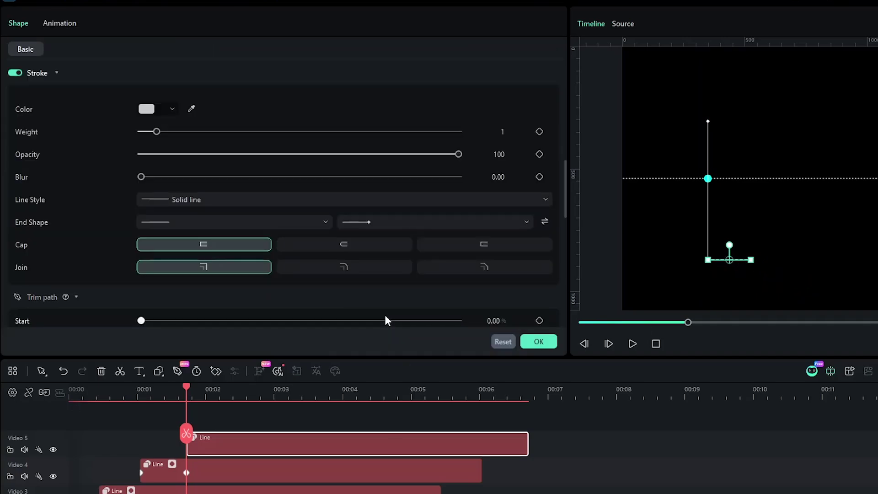
left_click(176, 112)
left_click(138, 133)
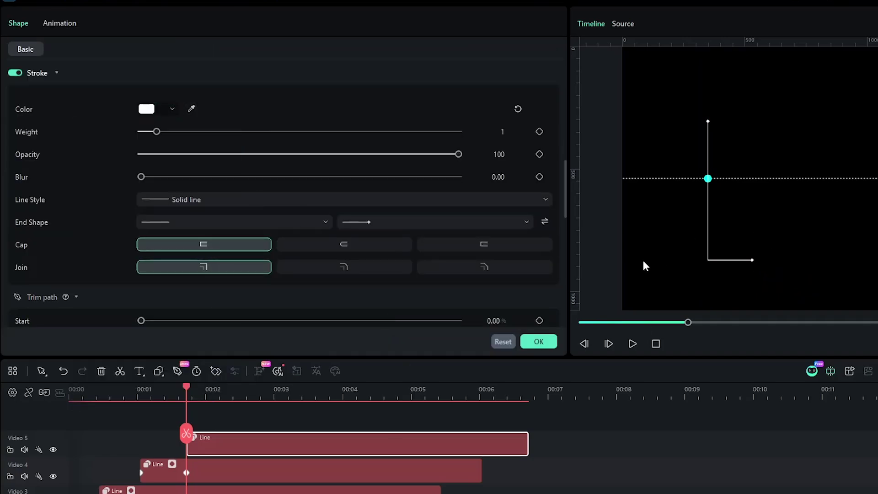
Keyframe the short horizontal line's trim path end from 0% at its clip start to 100% about half a second in, and preview the animation
scroll(506, 282, "down", 5)
mouse_move(194, 386)
left_mouse_down()
mouse_move(224, 388)
mouse_move(188, 394)
left_mouse_up()
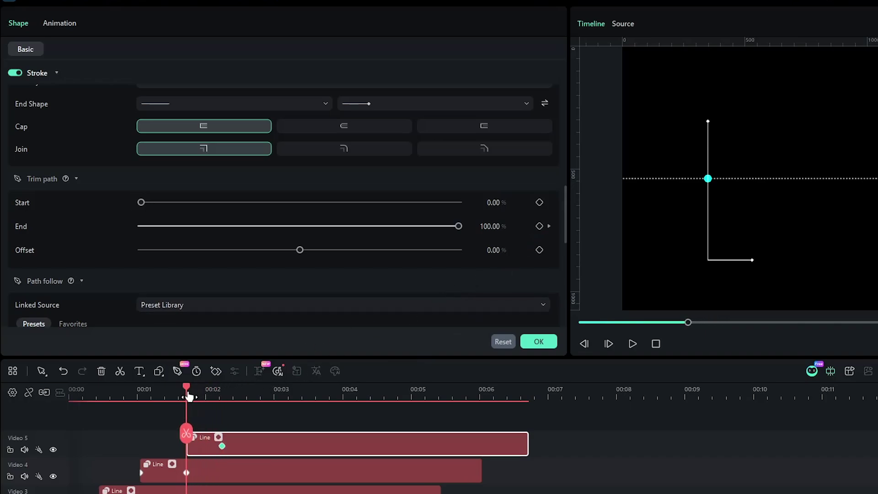
left_click_drag(459, 226, 166, 226)
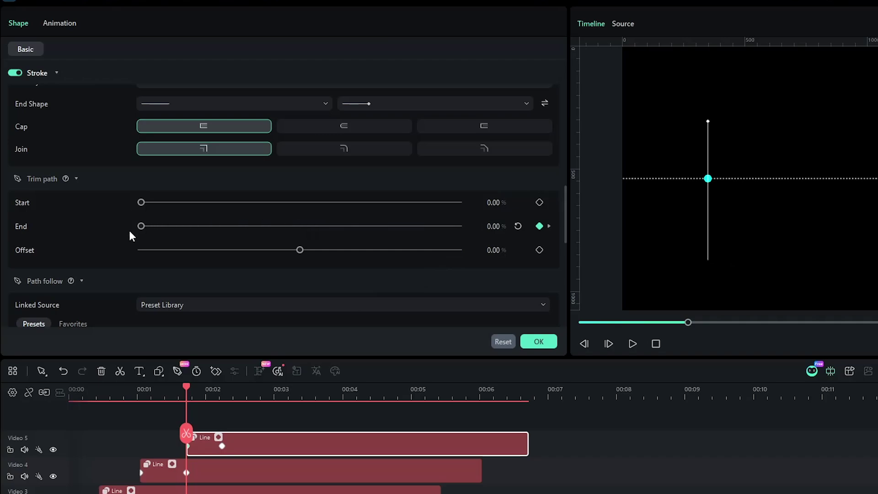
key("space")
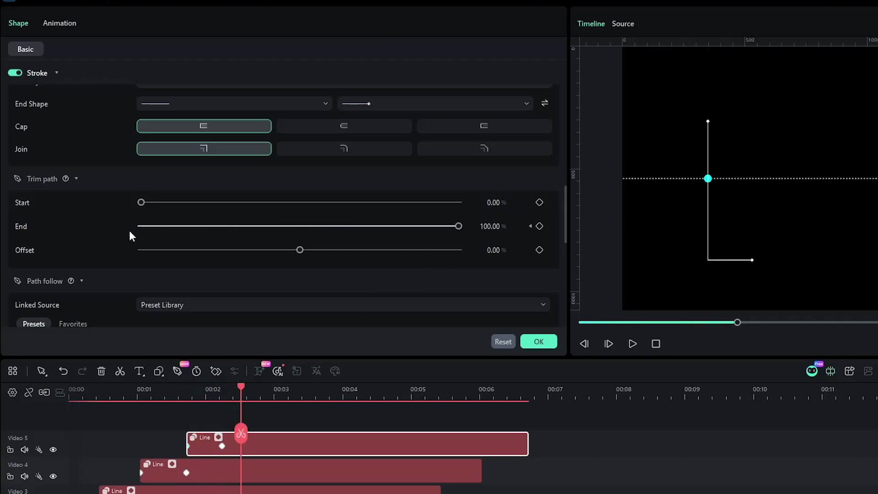
left_click(88, 389)
key("space")
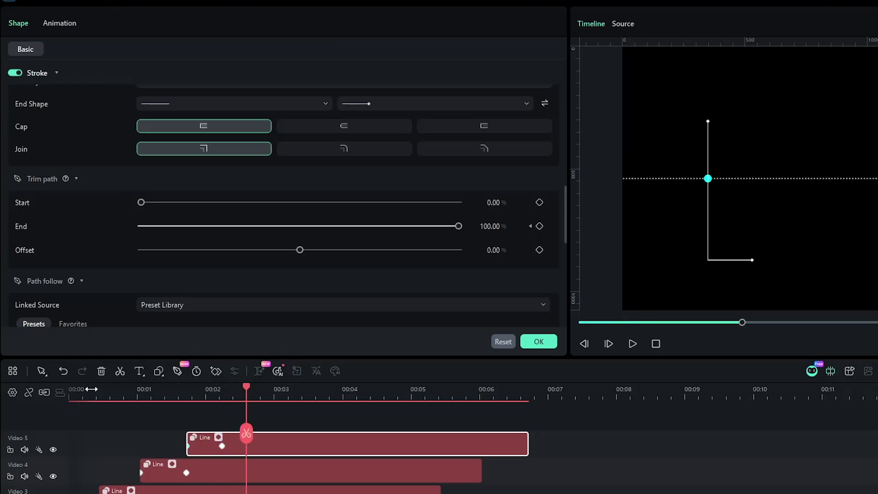
left_click(186, 389)
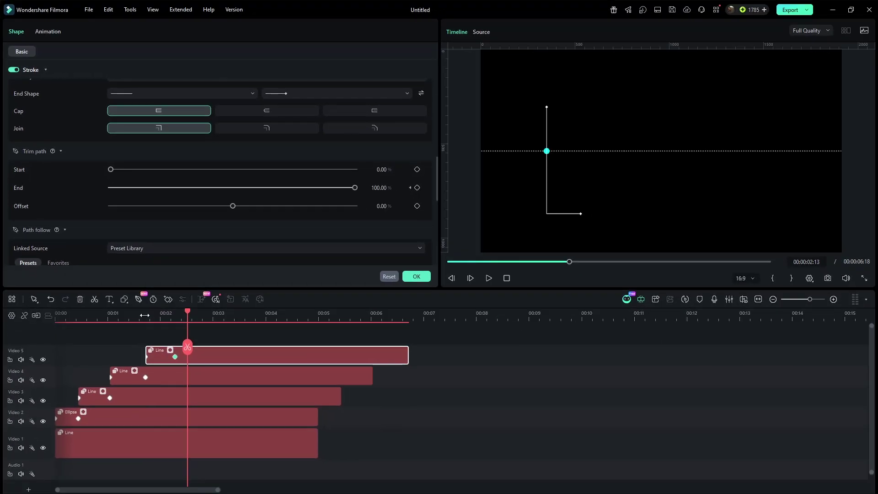
Move the ellipse clip above the three animated line clips and place a Default Title over it at 00:00:00:22
left_click_drag(147, 414, 149, 346)
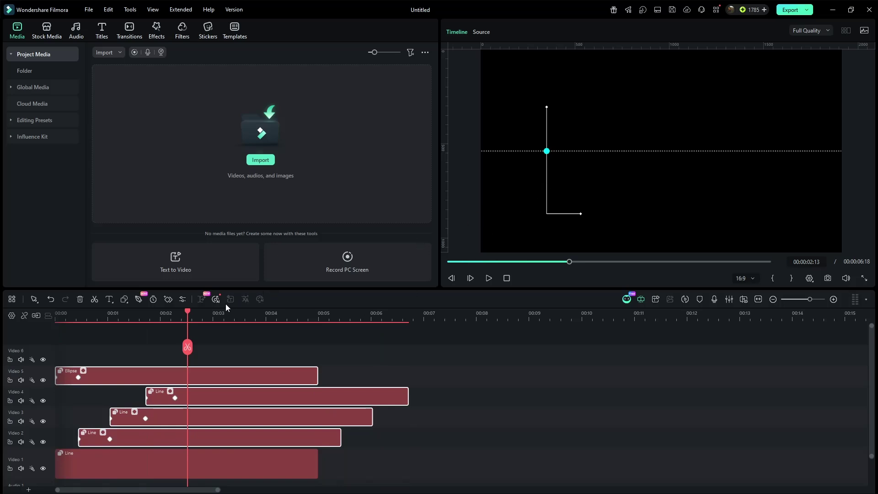
left_click_drag(187, 313, 170, 313)
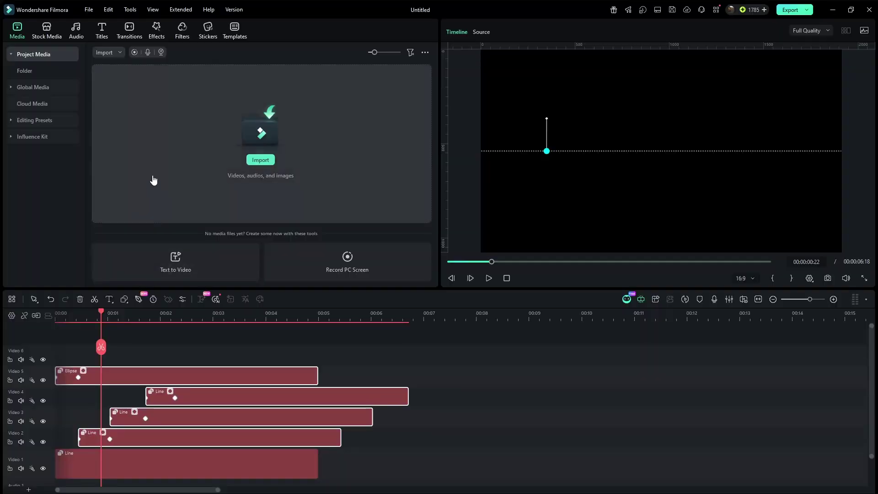
left_click(102, 28)
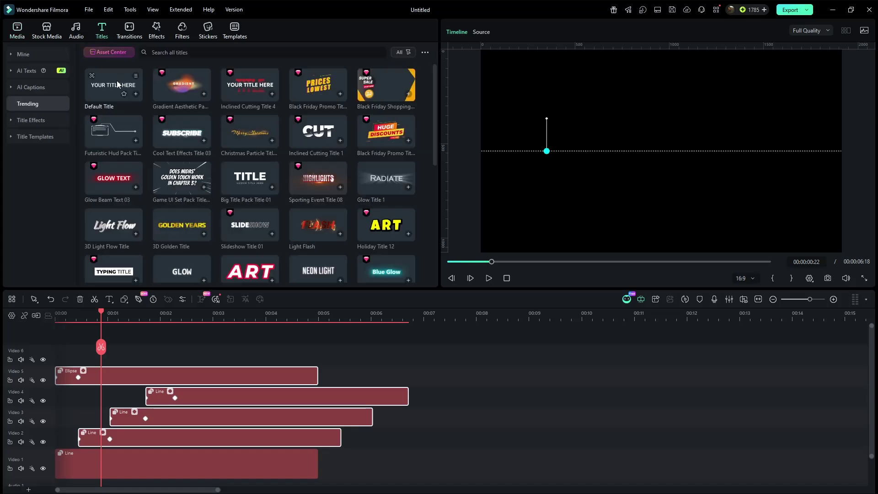
left_click_drag(114, 85, 119, 361)
Change the title's text to 2025 in the Bebas font, scaled to size 49 and placed above the upper vertical line
double_click(119, 361)
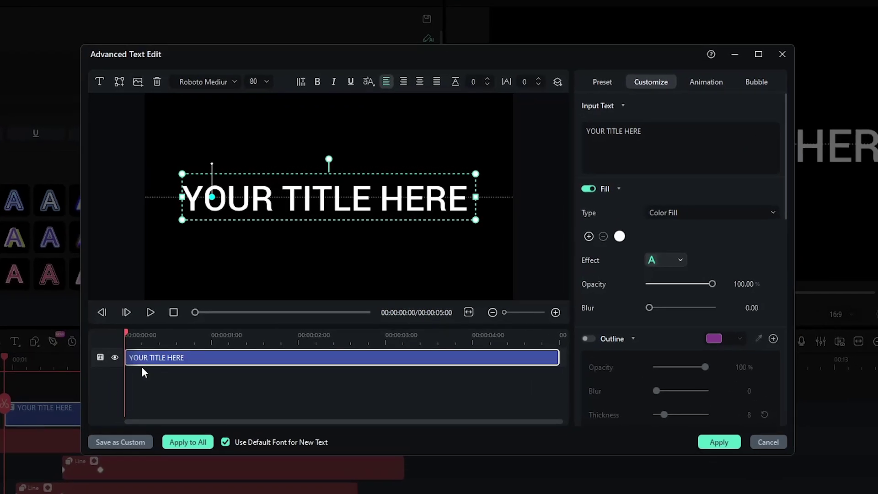
left_click(626, 161)
left_click_drag(659, 149, 582, 130)
type("2025")
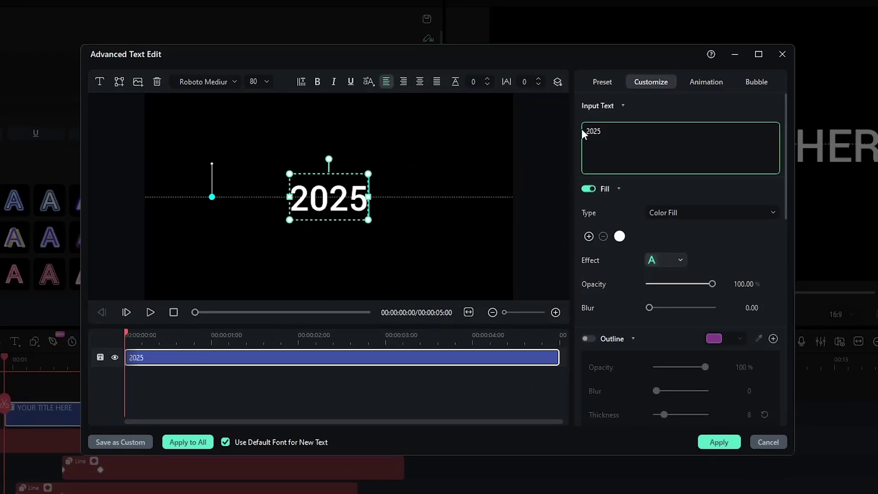
left_click(234, 83)
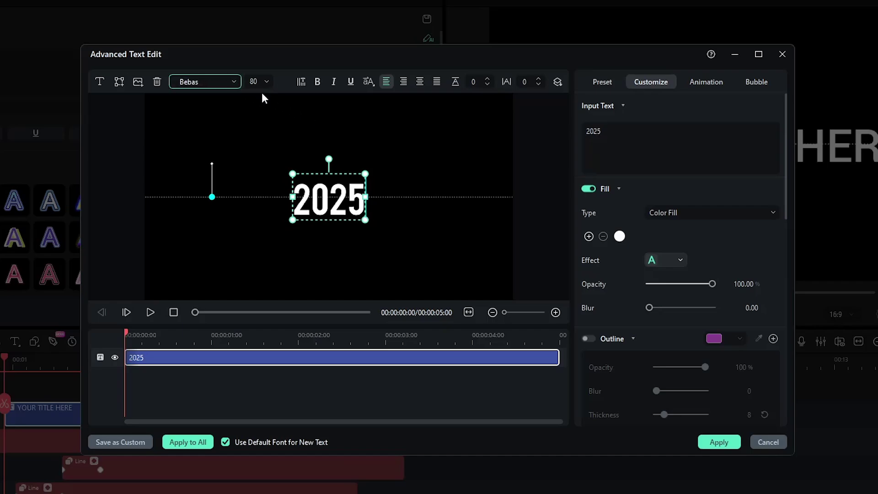
left_click_drag(290, 172, 209, 152)
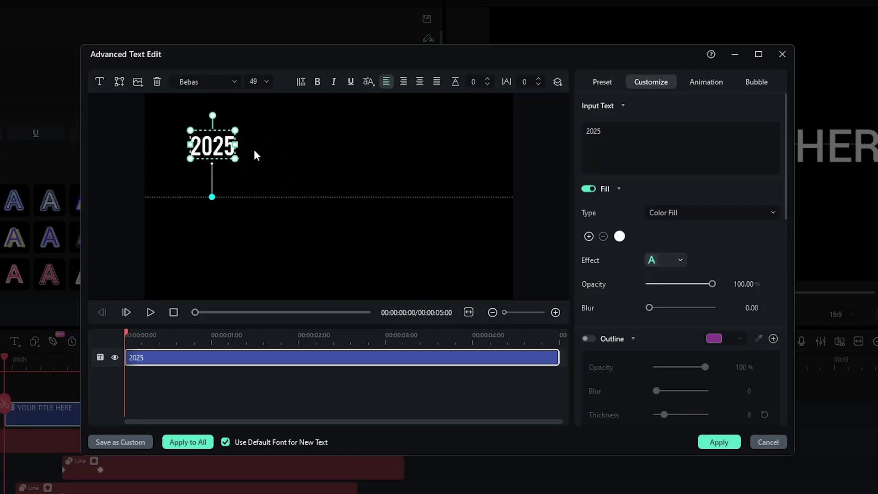
Set the 2025 title's fill colour to cyan and enable its shadow with a blur of 2
left_click(620, 237)
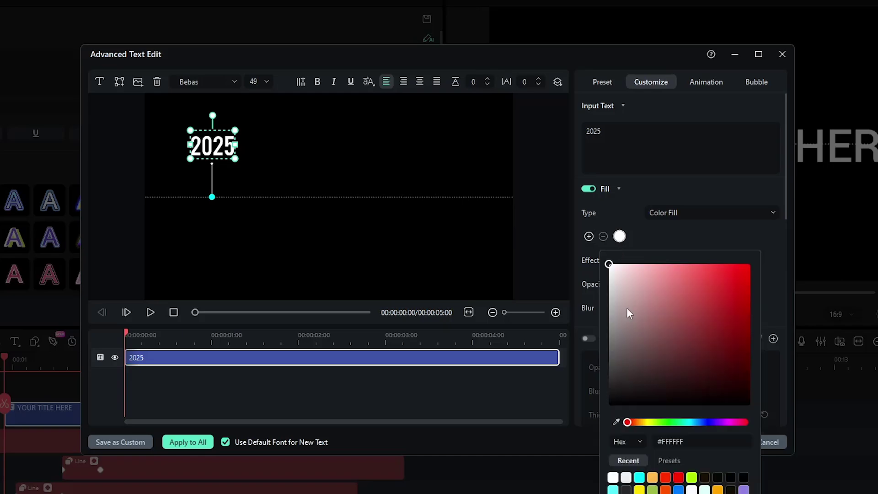
left_click(640, 478)
left_click(584, 447)
scroll(623, 408, "down", 5)
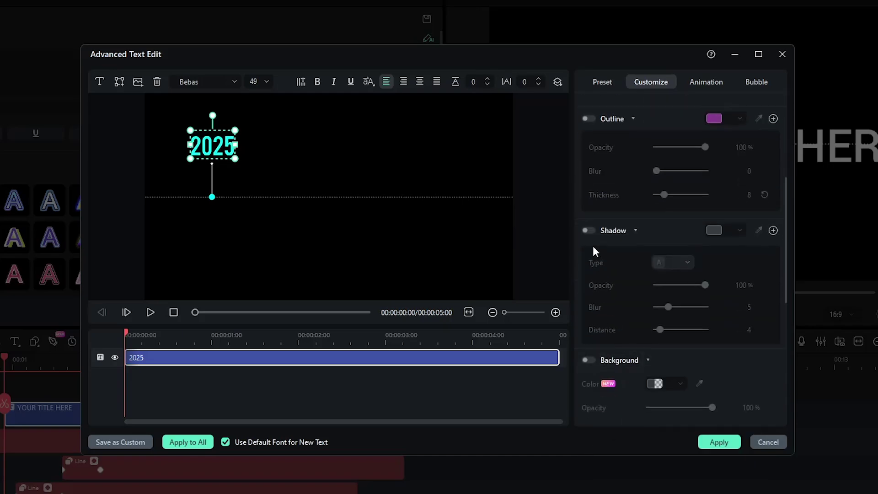
left_click(589, 230)
left_click_drag(669, 307, 660, 307)
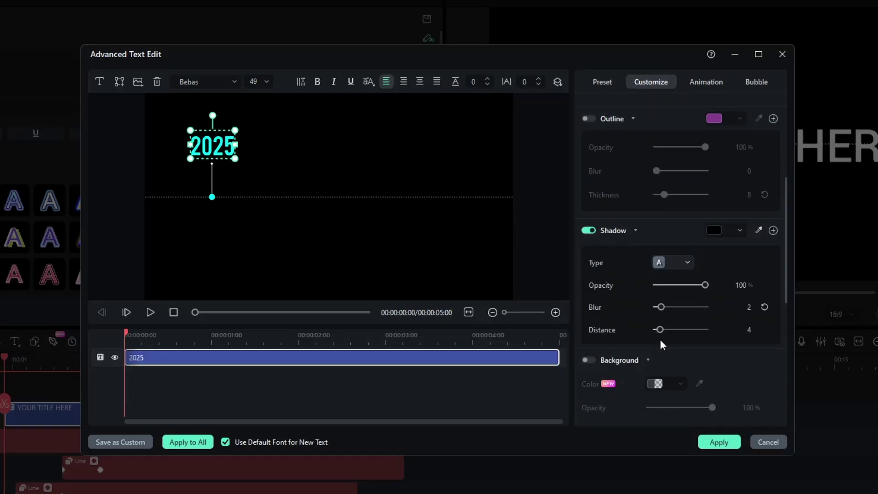
Apply the Random entrance animation from the Fluent category to the 2025 title, with a shortened duration
left_click(704, 82)
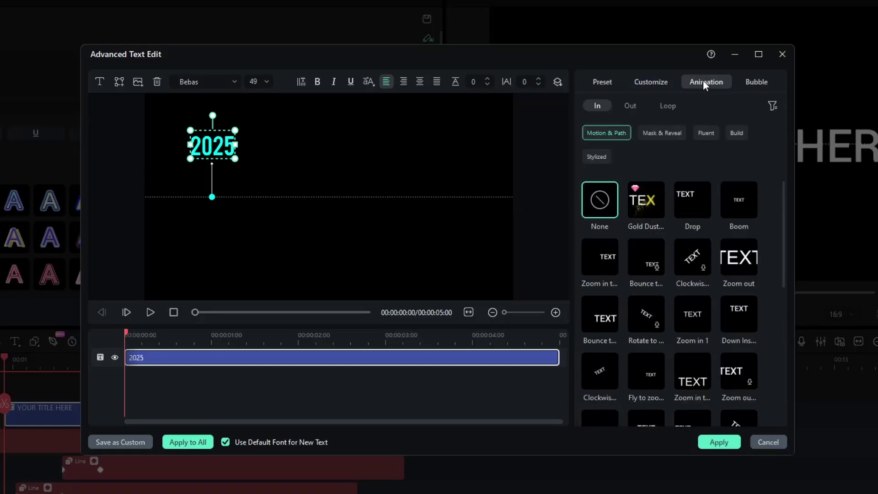
left_click(705, 133)
left_click(740, 204)
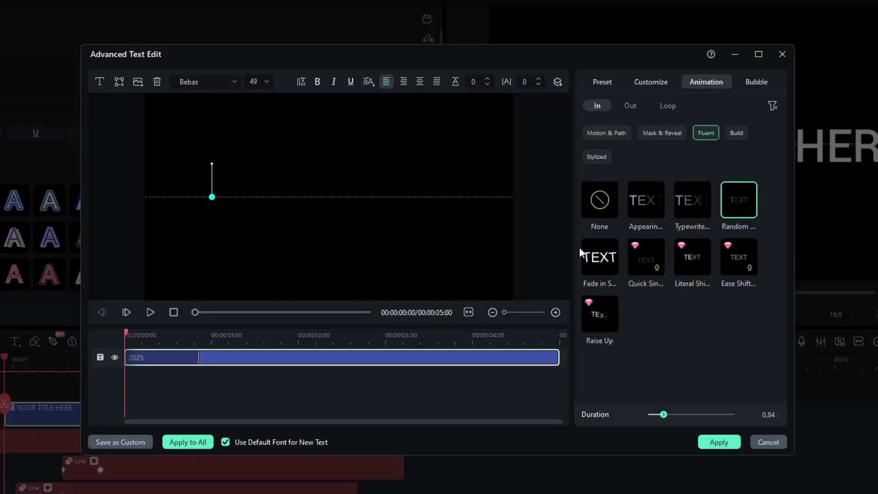
left_click_drag(665, 417, 658, 414)
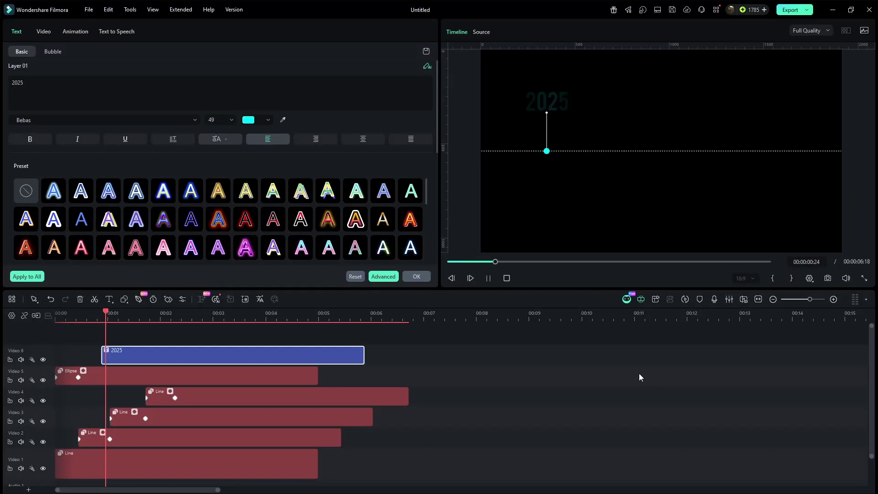
Scale the 2025 title down to size 42 and position it just above the upper line's diamond tip
key("space")
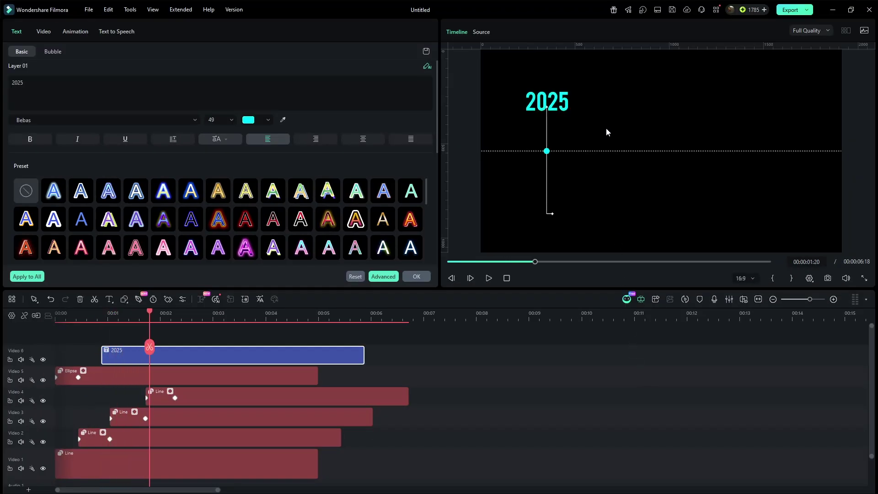
left_click(560, 110)
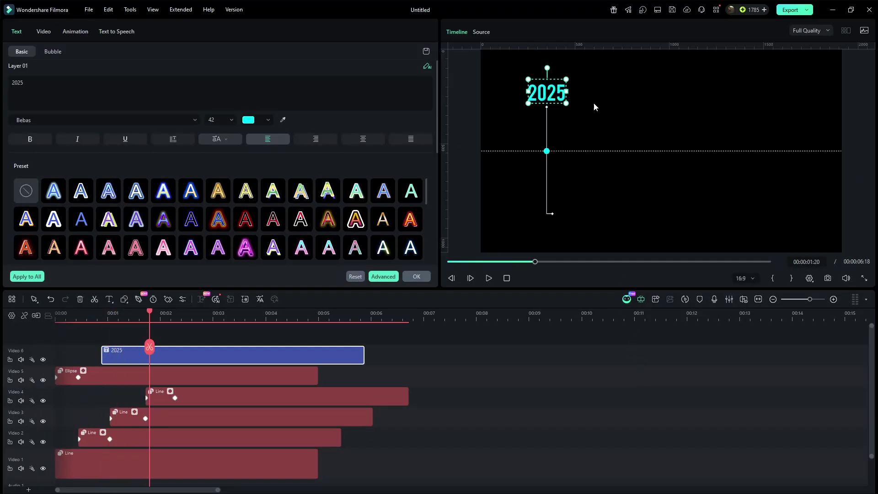
Place a second Default Title on a new track above the 2025 title, starting at 00:00:02:04
left_click_drag(150, 313, 169, 314)
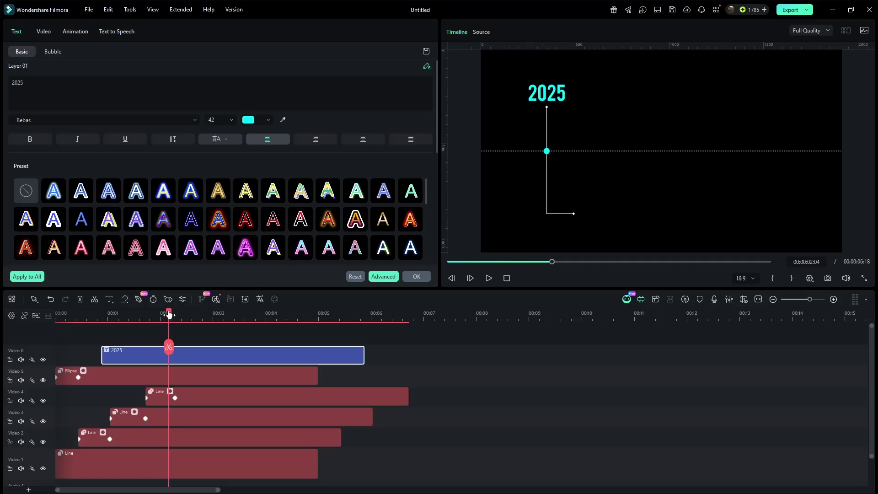
left_click(466, 347)
left_click_drag(127, 100, 168, 333)
Replace the title's text with 'Reality is no longer physical, it is something we create and control. This is the moment human consciosnes awakens in the digital world.'
double_click(206, 352)
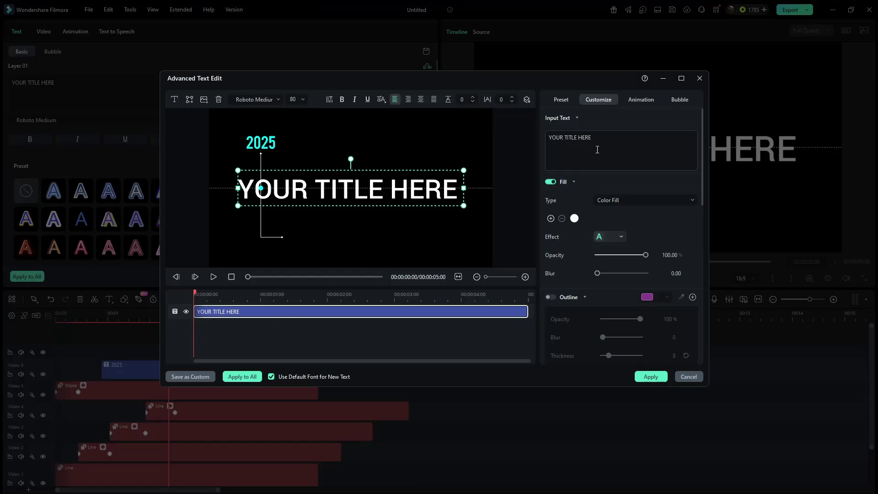
left_click_drag(633, 138, 543, 133)
key("BackSpace")
type("Reality is no longer physical, it is something we create and control. This is the moment human consciosnes awakens in the digital world.")
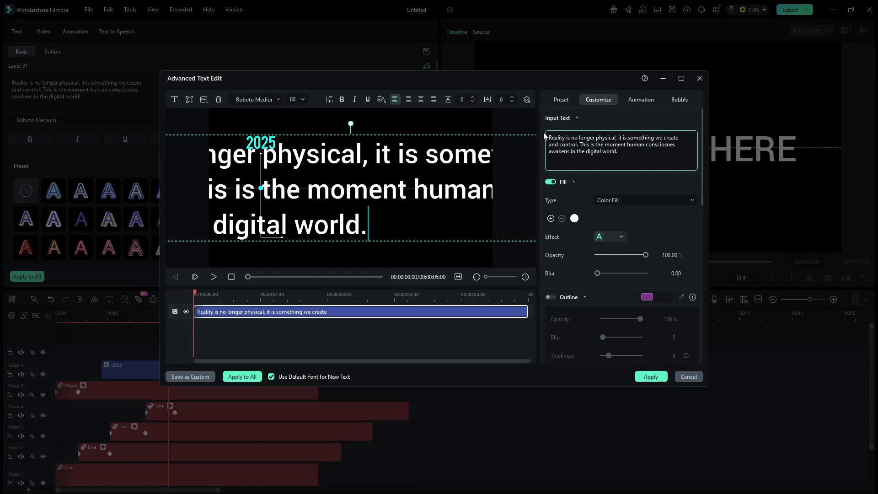
Set the paragraph title's font size to 14 and move it beside the short horizontal line's diamond tip
left_click(293, 99)
type("14")
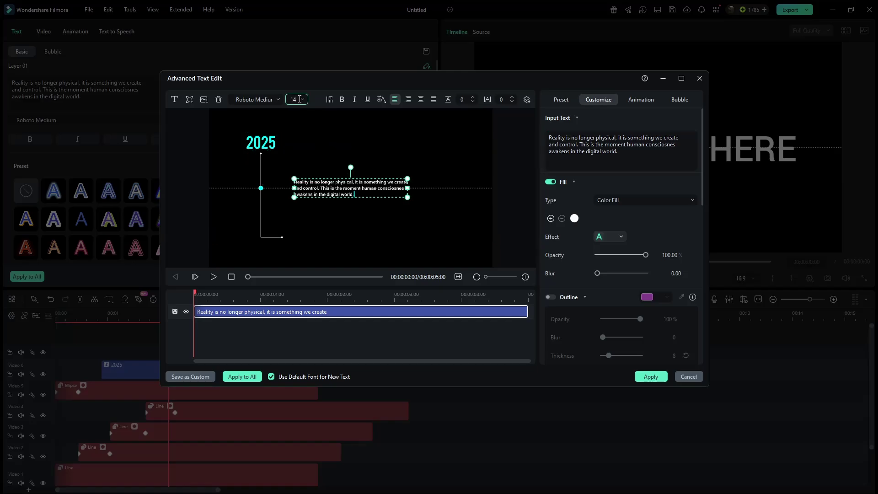
left_click_drag(371, 178, 374, 228)
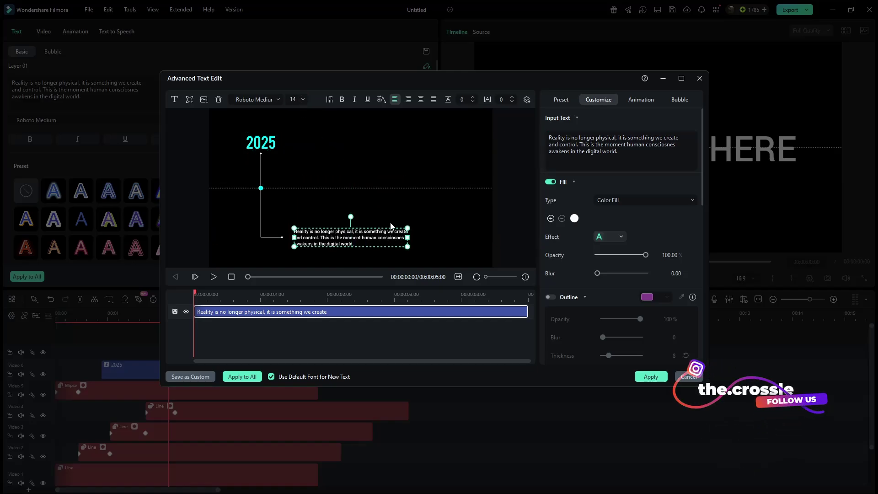
Enable the paragraph title's shadow with its distance set to 0 and change the title's font to Gotham-Medium
scroll(584, 305, "down", 5)
left_click(550, 232)
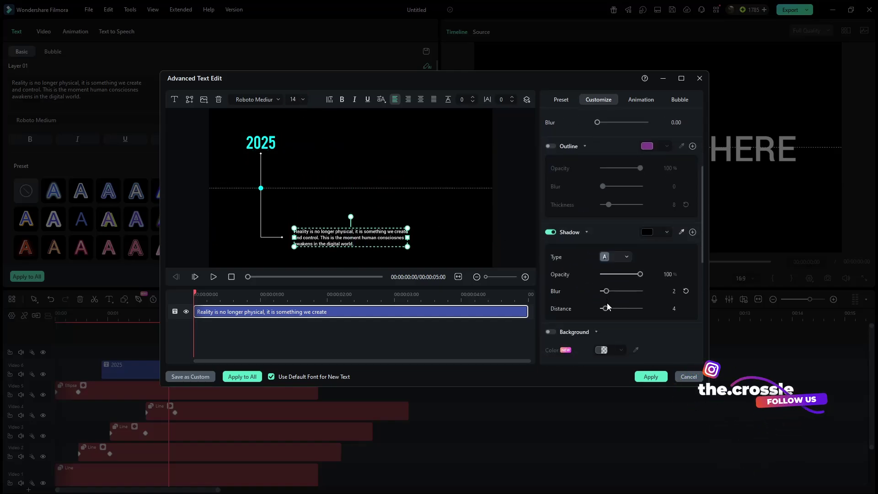
left_click_drag(607, 308, 601, 309)
scroll(259, 100, "up", 1)
Apply the Motion & Path 'Retro typ...' intro animation to the paragraph title and shorten its duration
left_click(643, 100)
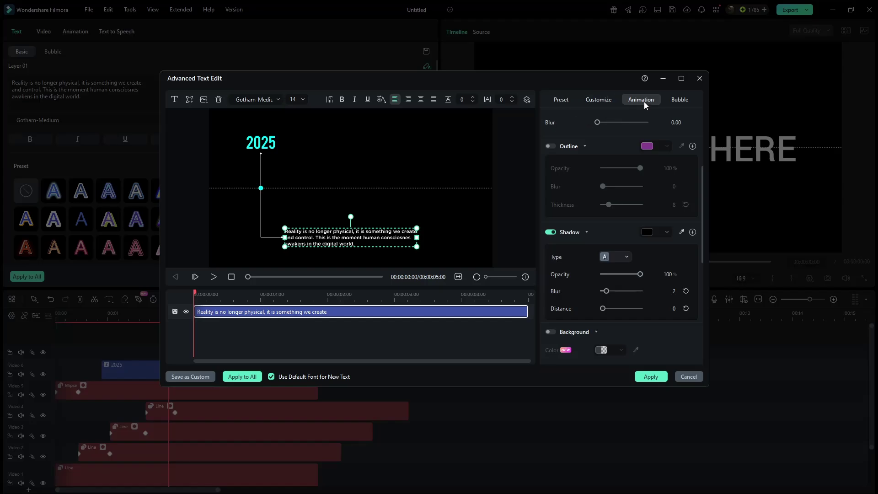
scroll(690, 259, "down", 3)
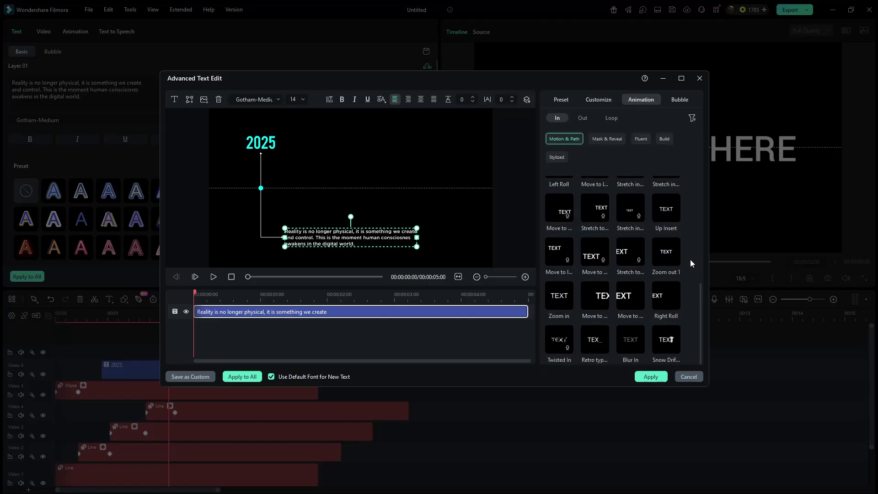
left_click(595, 338)
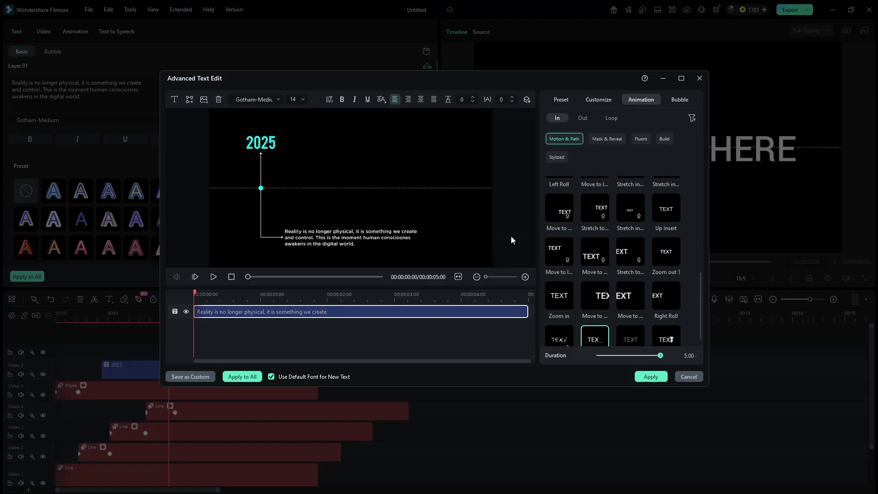
left_click_drag(620, 359, 623, 357)
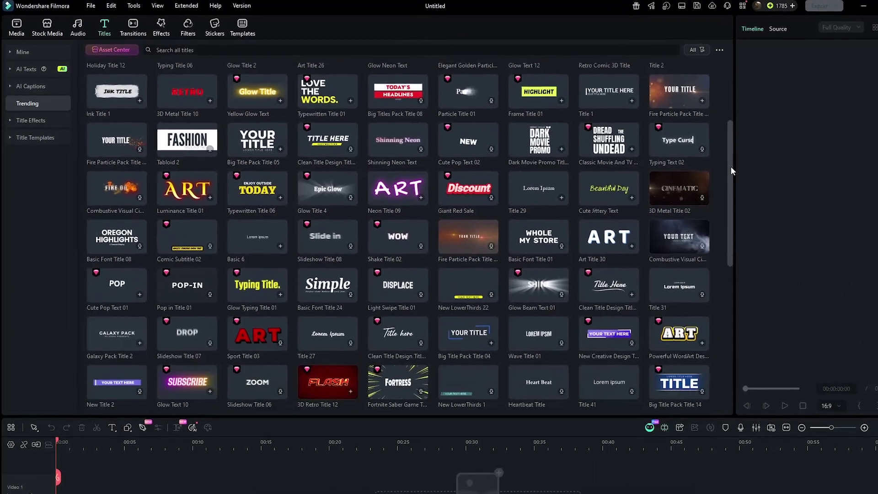
left_click_drag(731, 167, 800, 253)
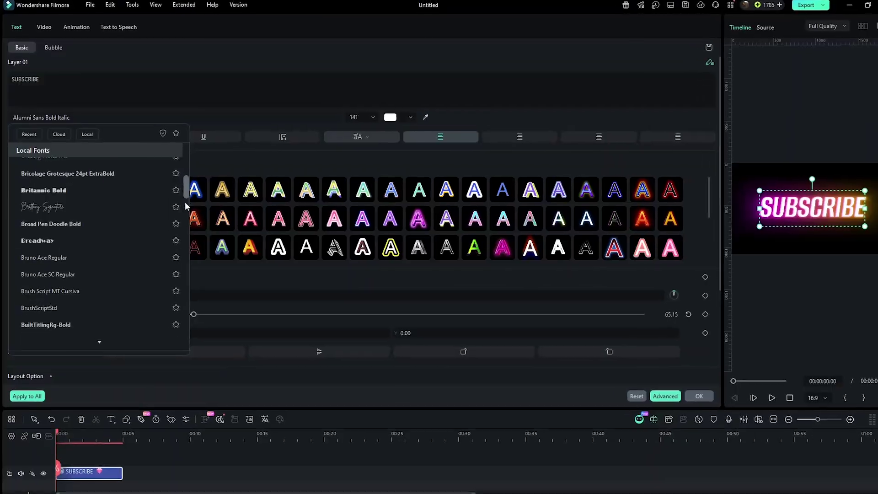
left_click_drag(186, 207, 187, 293)
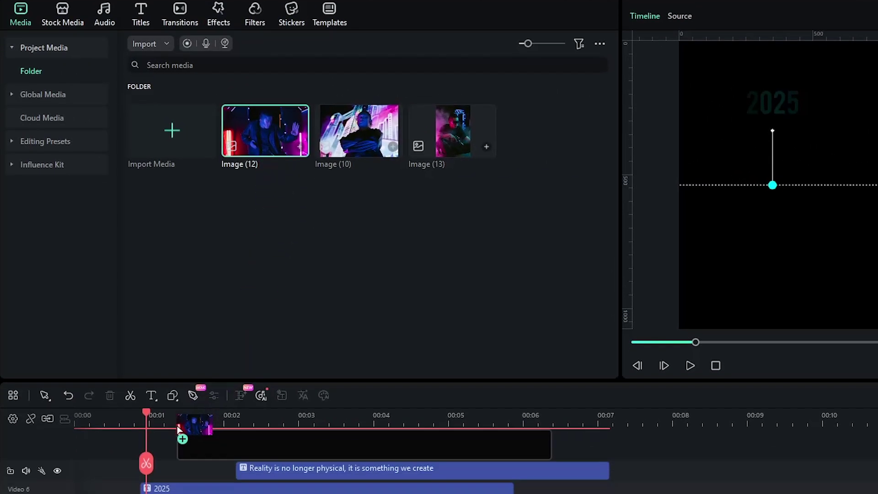
Place Image (12) on a new track above the paragraph title at 00:00:00:24 and scale it down to just under half the frame width
left_click_drag(0, 41, 0, 345)
left_click_drag(149, 261, 149, 263)
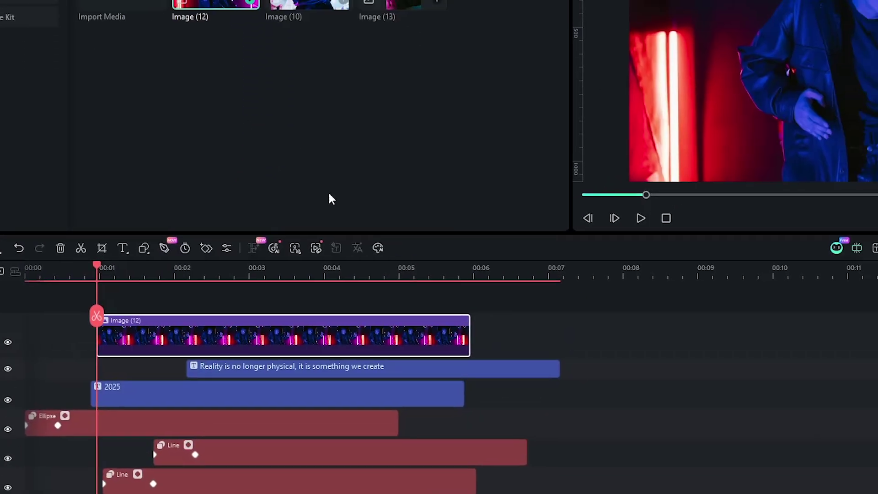
left_click_drag(822, 71, 698, 142)
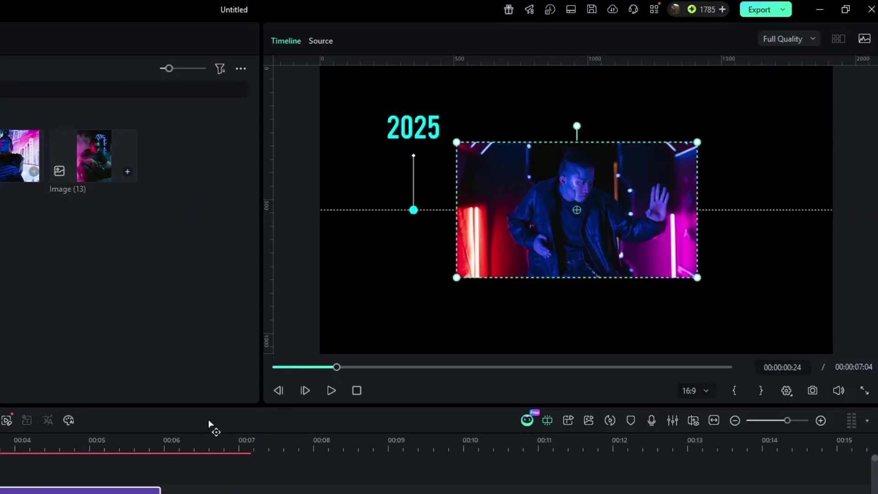
At 00:00:03:24, shrink Image (12) slightly, then reduce the paragraph title and position it just below the image beside the diamond tip
left_click(11, 443)
left_click(627, 256)
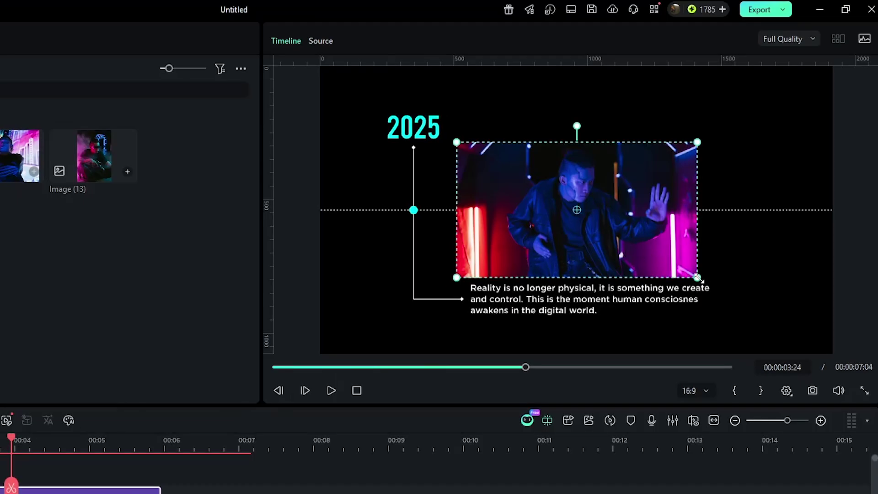
left_click_drag(699, 279, 695, 277)
left_click(652, 303)
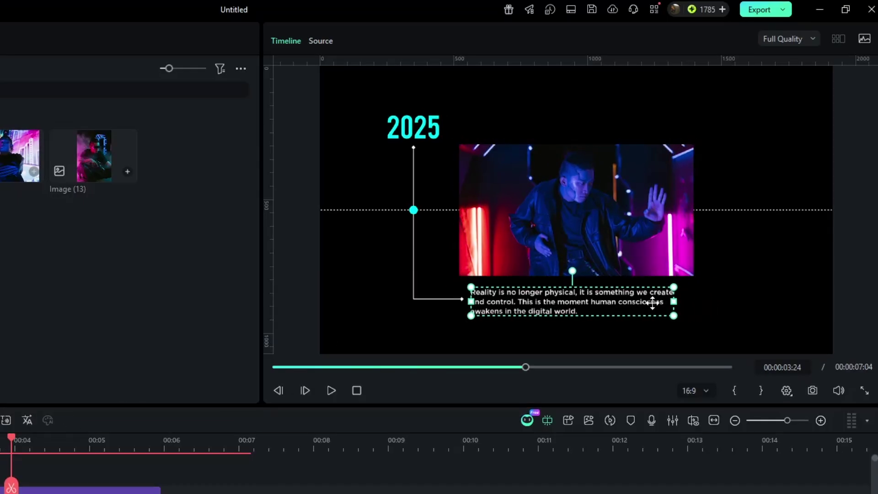
left_click_drag(653, 302, 647, 290)
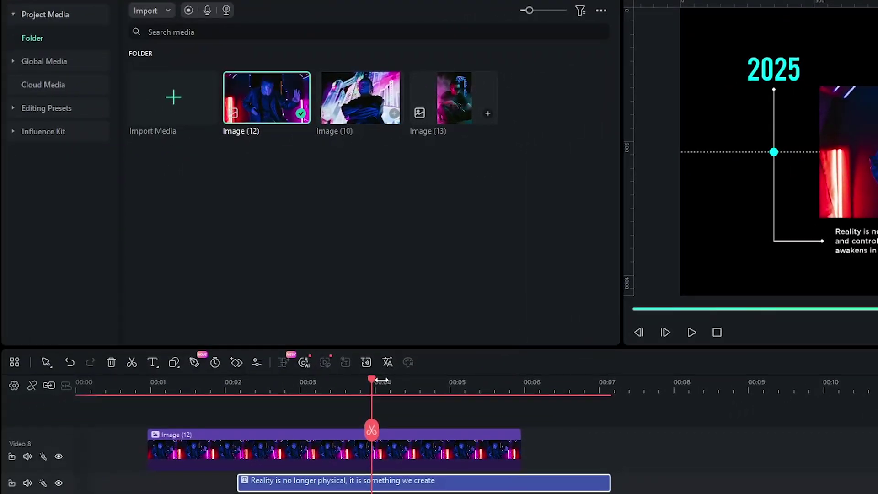
Place Image (10) on a new track at 00:00:01:06, scale it down and position it over the upper-right corner of Image (12)
left_click_drag(382, 380, 176, 388)
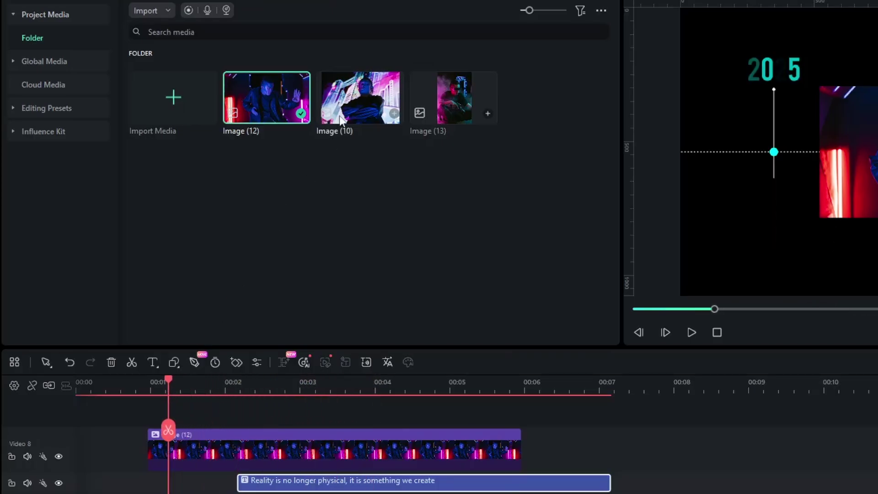
left_click_drag(341, 119, 183, 409)
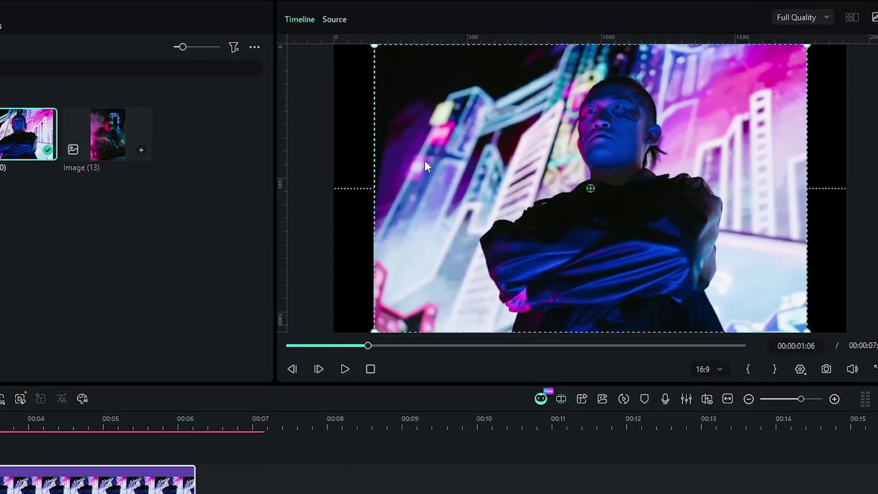
left_click_drag(375, 46, 473, 133)
left_click_drag(575, 186, 708, 128)
left_click_drag(788, 181, 760, 156)
Place Image (13) on a new track at 00:00:01:11, scale it down and position it overlapping the right edge of Image (12)
left_click_drag(107, 134, 192, 476)
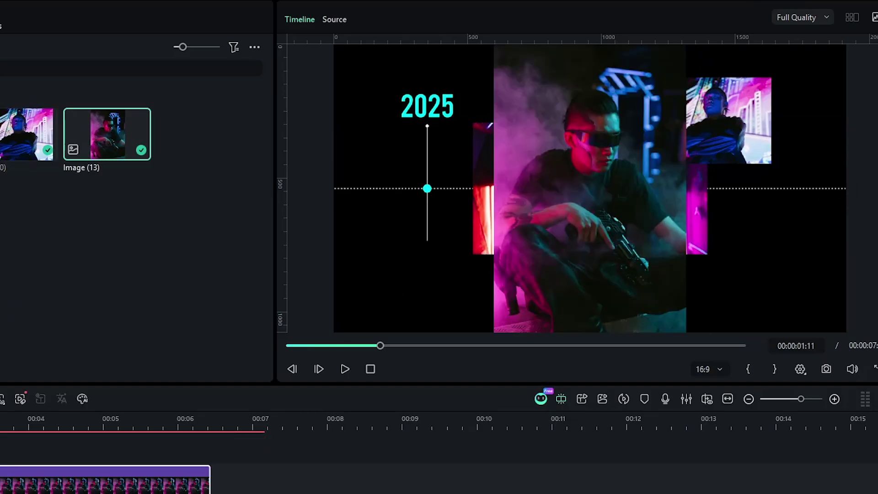
left_click_drag(492, 47, 549, 132)
left_click_drag(590, 188, 722, 181)
mouse_move(669, 145)
left_mouse_down()
mouse_move(633, 135)
mouse_move(621, 121)
mouse_move(672, 131)
mouse_move(664, 137)
left_mouse_up()
left_click_drag(707, 196, 716, 198)
Give Image (13) a Tiled drop shadow and set the shadow colour to black
double_click(116, 487)
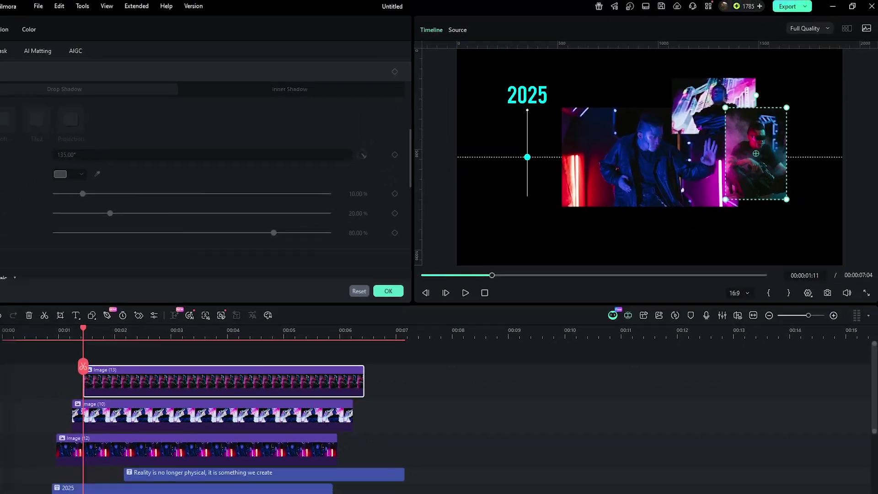
left_click(83, 121)
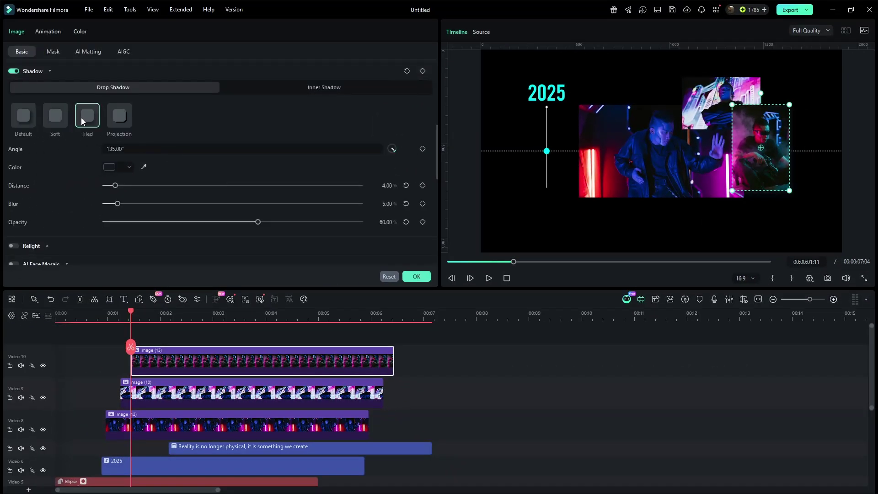
left_click(131, 168)
left_click(202, 173)
Give Image (10) the same Tiled drop shadow in black (#000000)
left_click(206, 392)
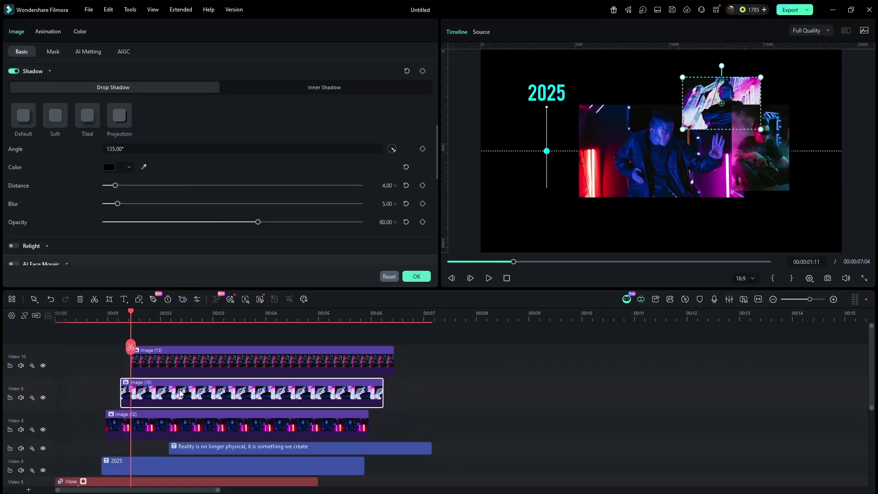
left_click(14, 71)
left_click(128, 171)
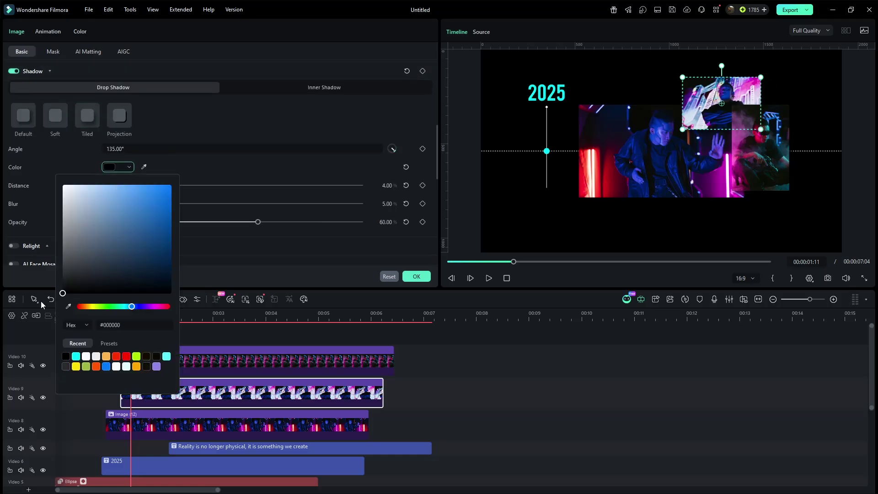
left_click(63, 166)
Enable a Tiled drop shadow on Image (12) and set its colour to black
left_click(192, 425)
left_click(13, 71)
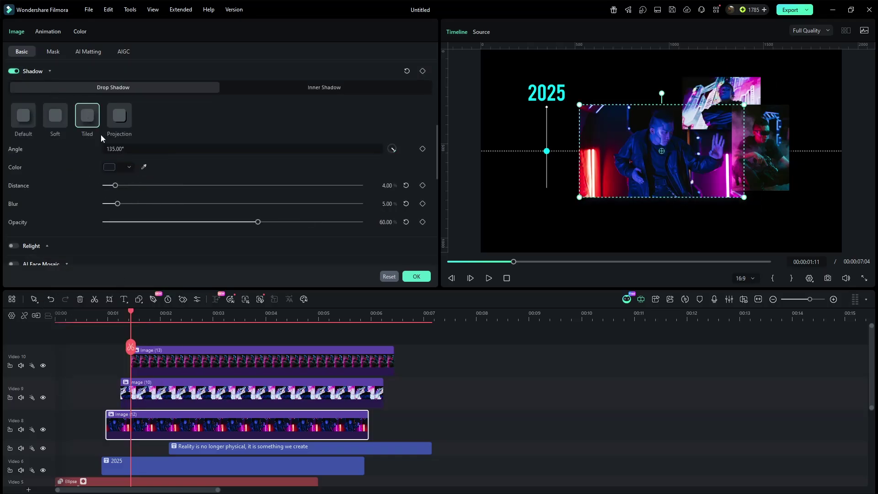
left_click(115, 167)
left_click(43, 192)
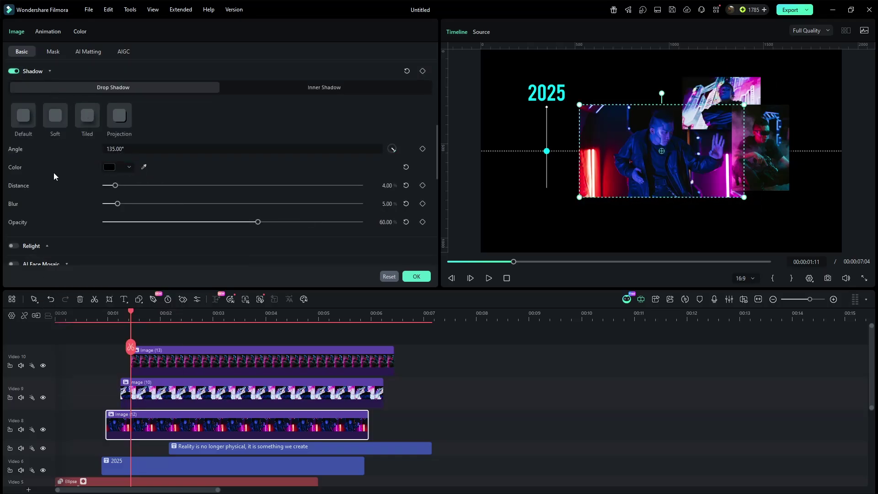
Add Glitch transitions to the starts of all three images, with Glitch Blocks on Image (12) and RGB Error Drift on Image (10), and preview them
left_click(180, 325)
left_click(131, 30)
scroll(37, 183, "down", 5)
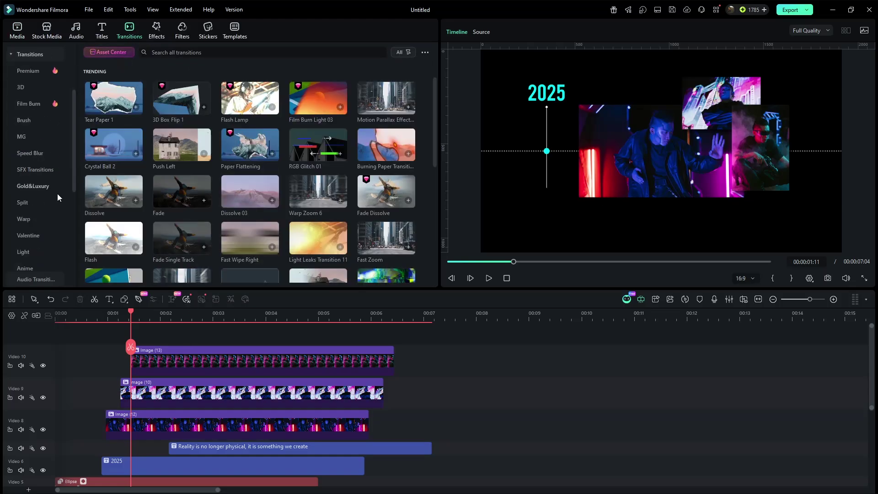
left_click(28, 252)
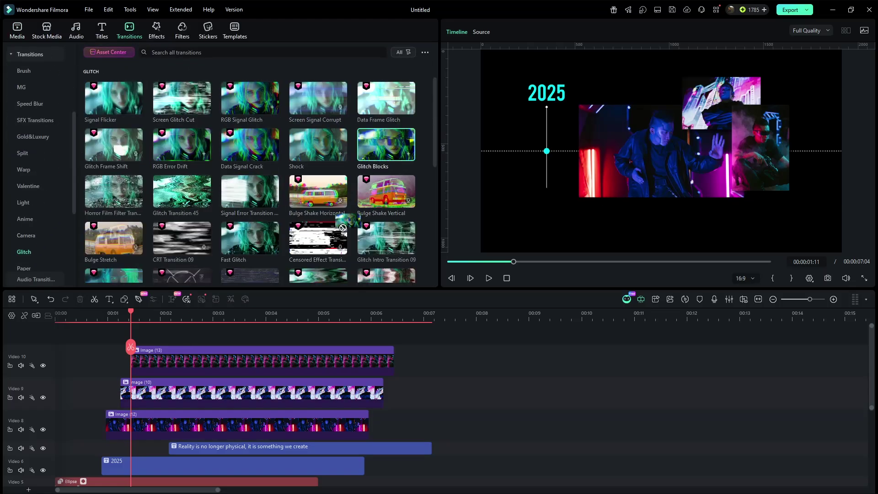
left_click_drag(386, 145, 122, 425)
left_click_drag(296, 149, 137, 361)
left_click_drag(182, 145, 222, 399)
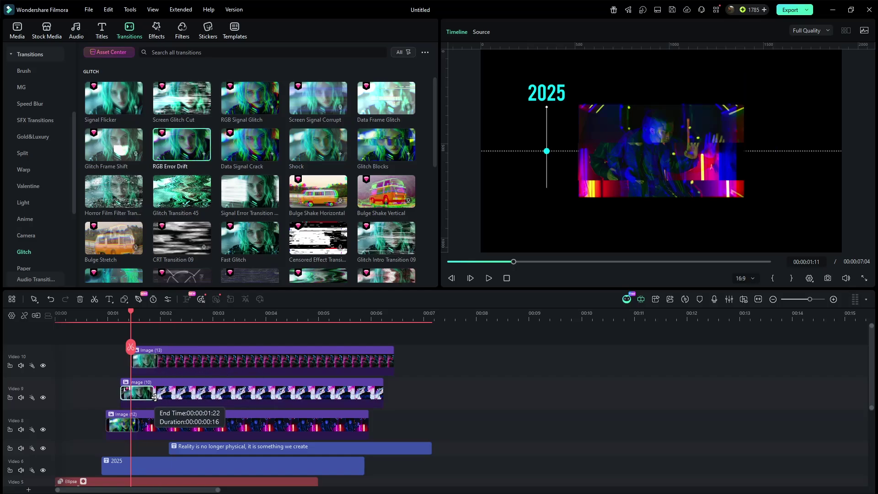
left_click(93, 317)
key("space")
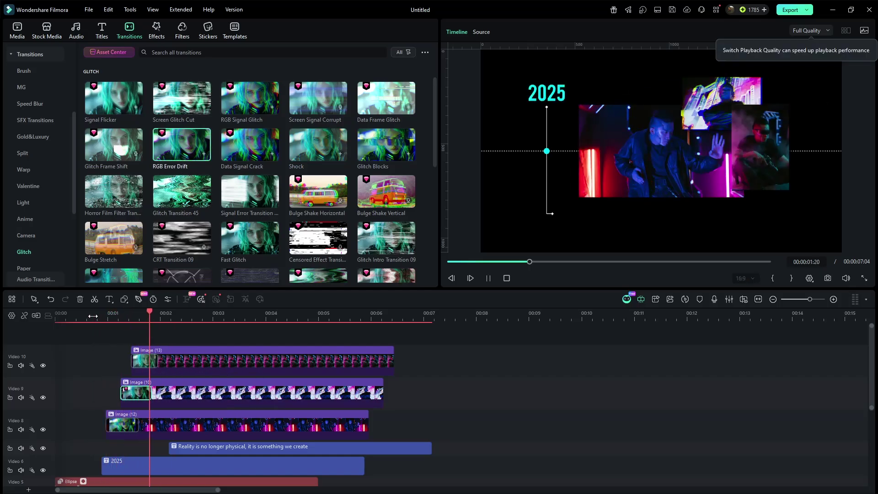
key("space")
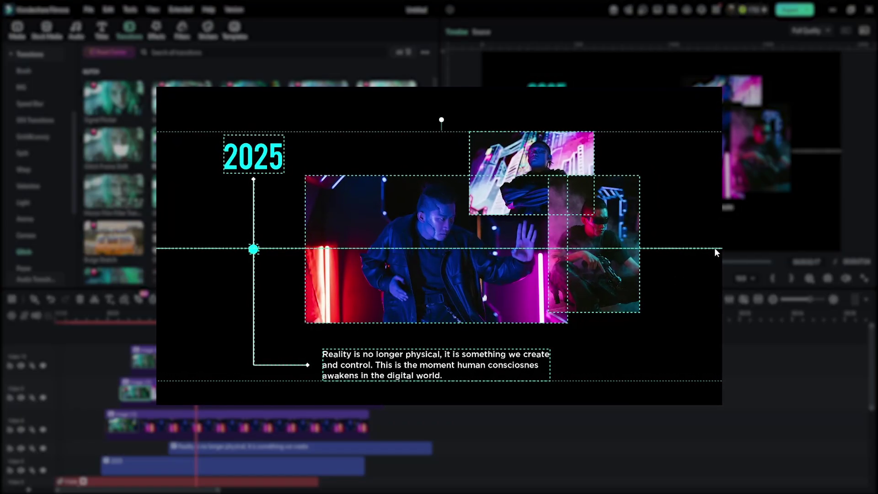
Trim all clips to end at 00:00:05:00 and combine them into one compound clip
left_click_drag(635, 279, 636, 282)
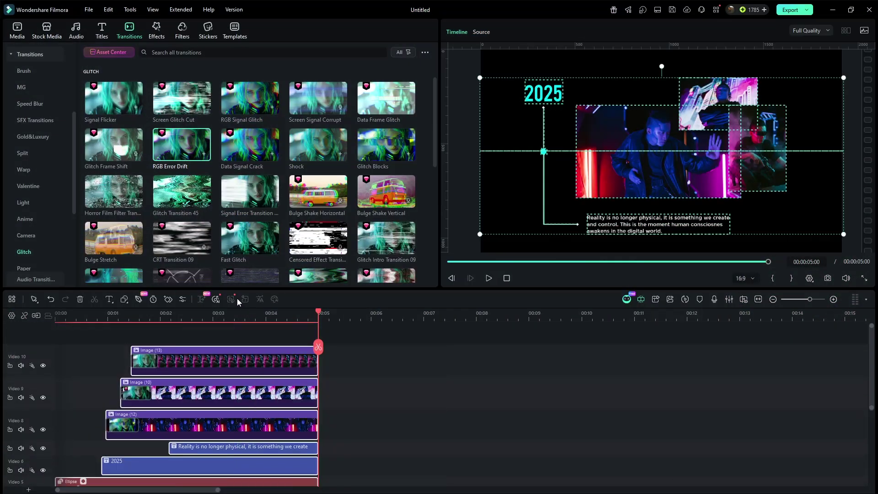
right_click(211, 404)
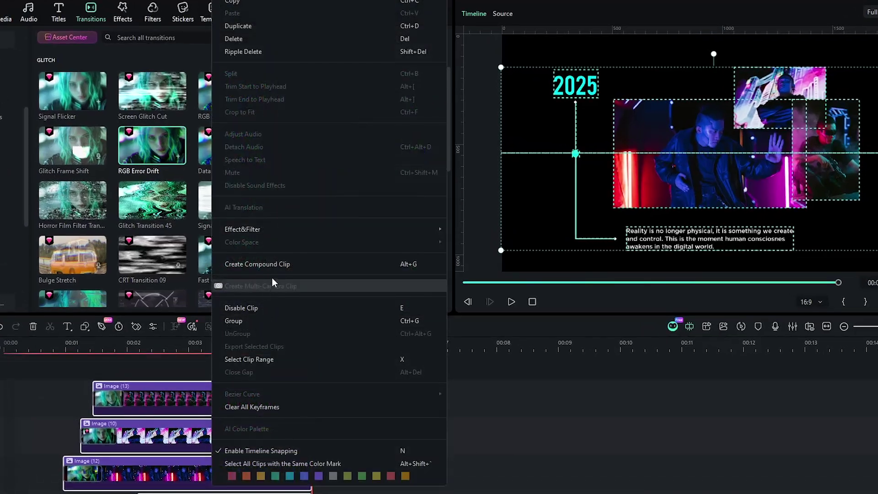
left_click(275, 264)
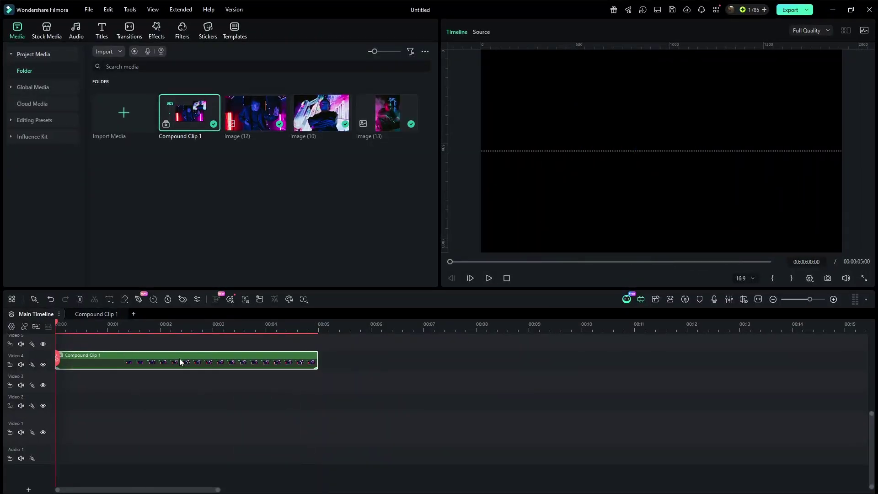
Scale the compound clip to 105% and keyframe its X position from 47 at the clip's start to 0 at 00:00:05:00
double_click(180, 359)
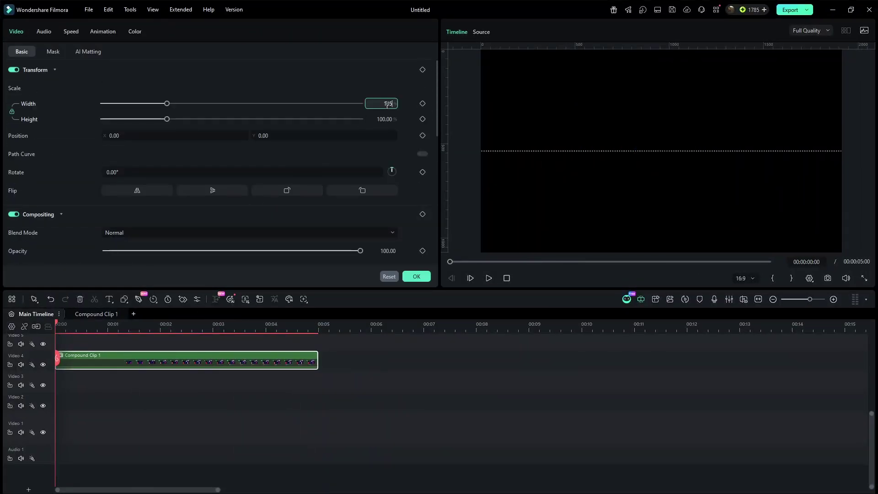
key("Return")
left_click(422, 70)
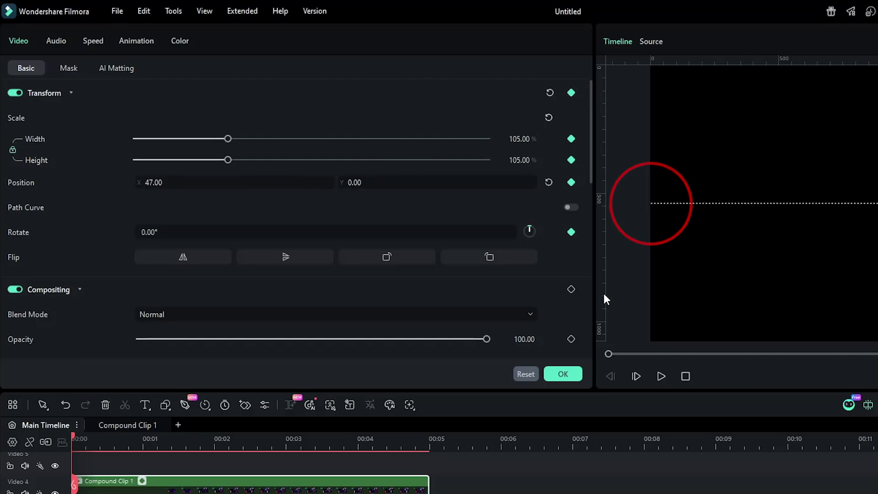
left_click(430, 440)
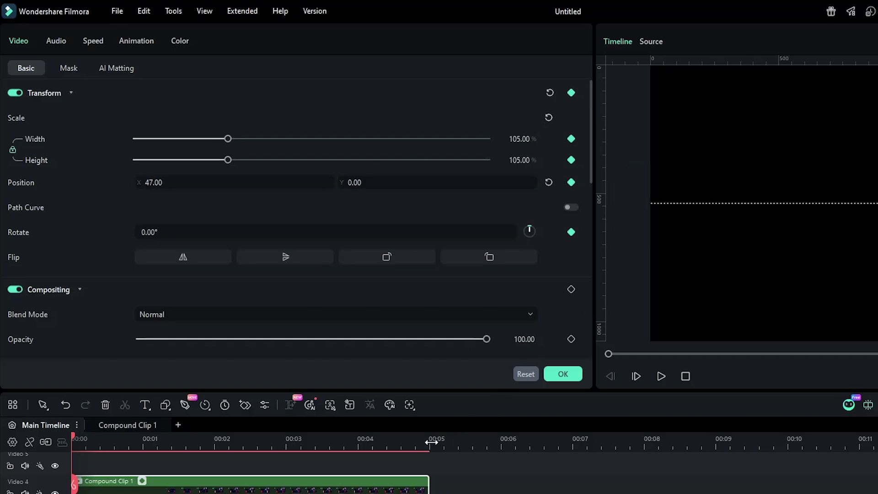
left_click(549, 182)
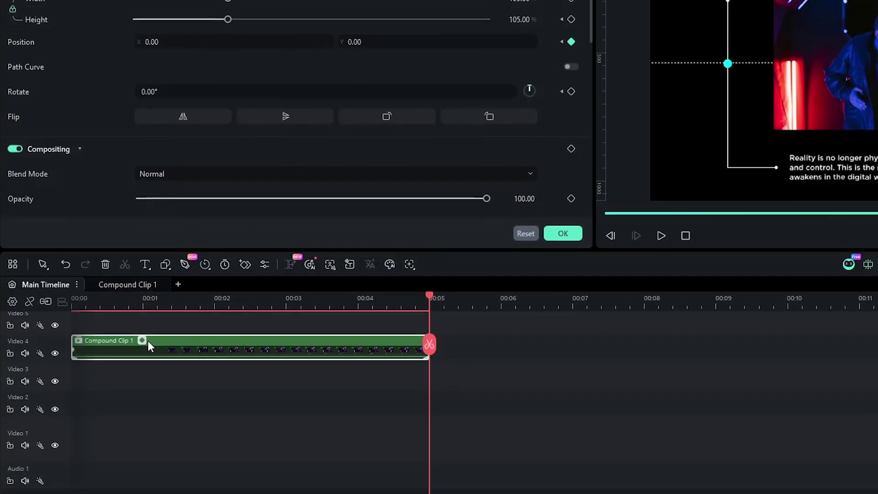
Open the compound clip's keyframe graph and apply Ease out to the Position X animation
left_click(142, 480)
left_click(108, 359)
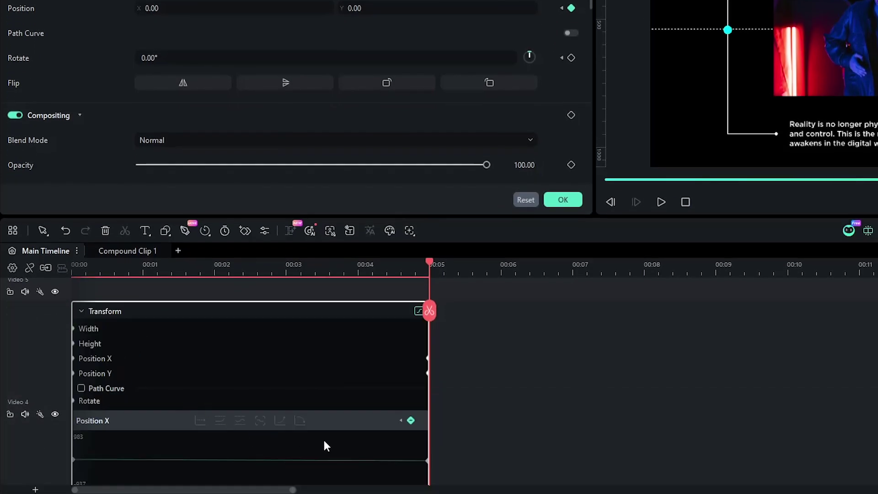
left_click_drag(446, 462, 446, 462)
scroll(296, 427, "down", 3)
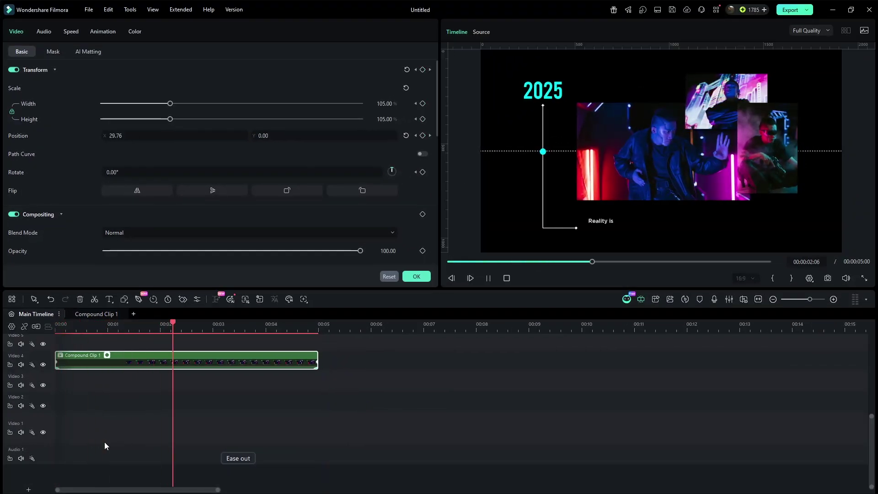
Search stock media for "clean" and place the "Clean, soft and shiny background animation" clip at the start of Video 1
left_click(105, 442)
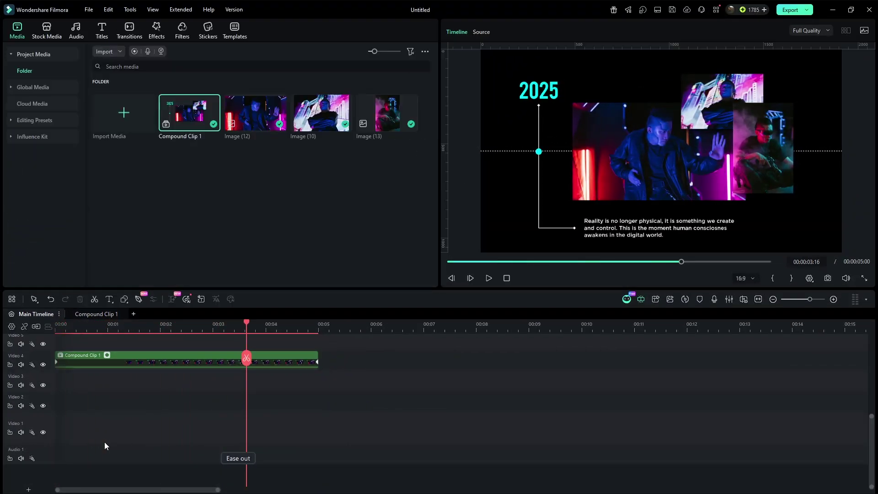
left_click(52, 32)
left_click(158, 53)
type("cl")
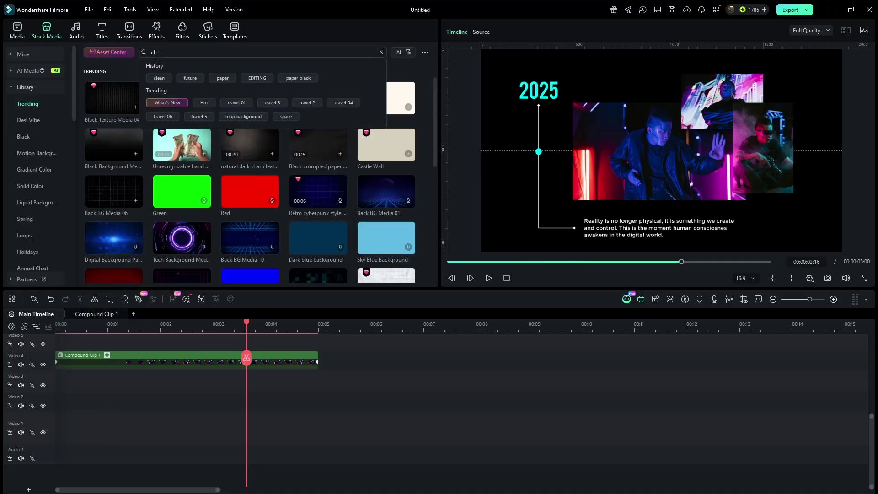
type("ean")
key("Return")
left_click_drag(380, 87, 44, 389)
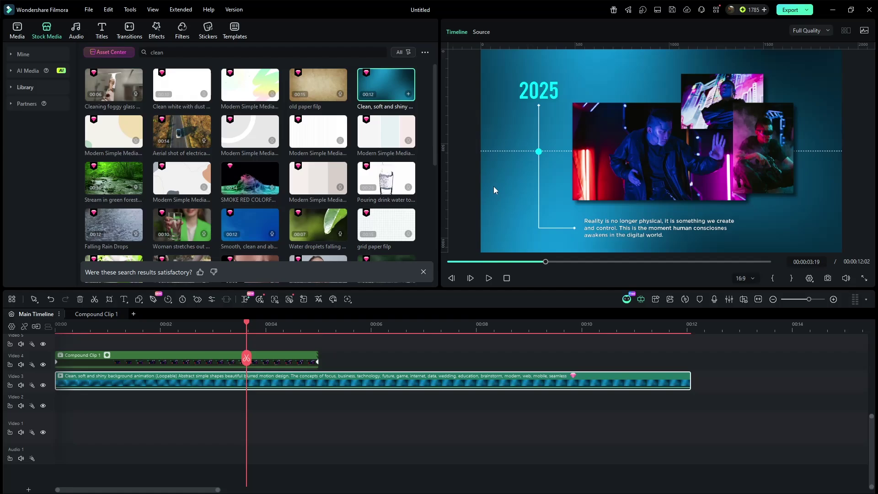
left_click_drag(365, 385, 344, 433)
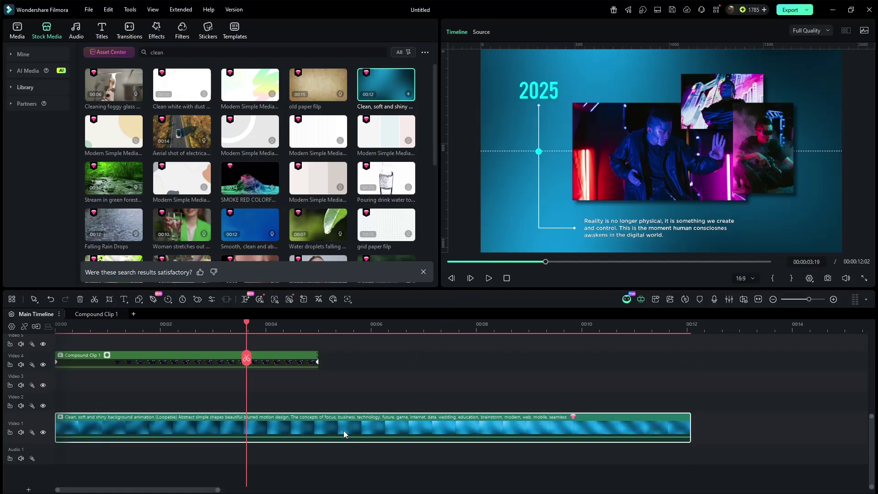
Search stock media for "paper", place the Simple Background Bundle grid paper clip at the start of Video 2 and set its blend mode to Multiply
left_click(176, 52)
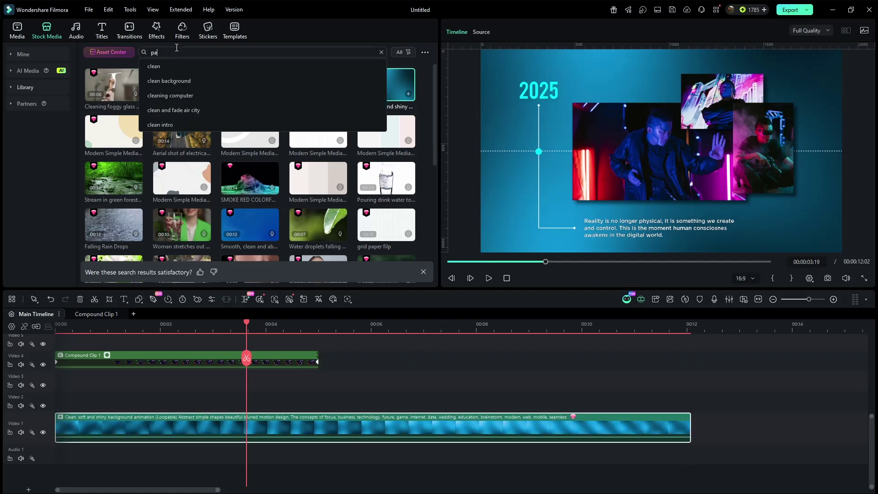
key("Return")
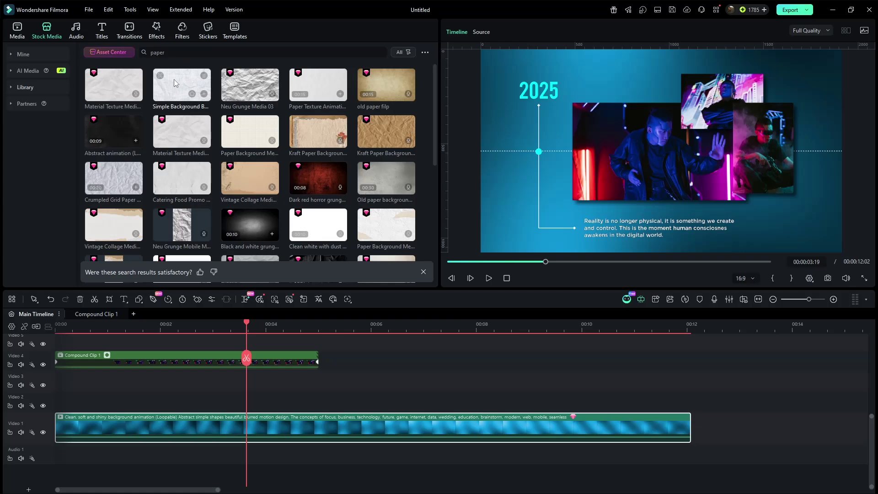
left_click_drag(173, 83, 66, 409)
double_click(106, 407)
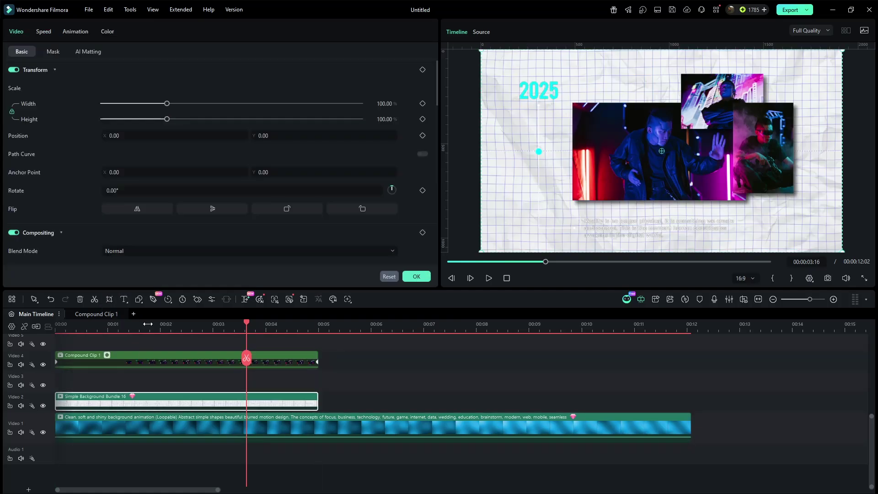
left_click(160, 251)
left_click(146, 298)
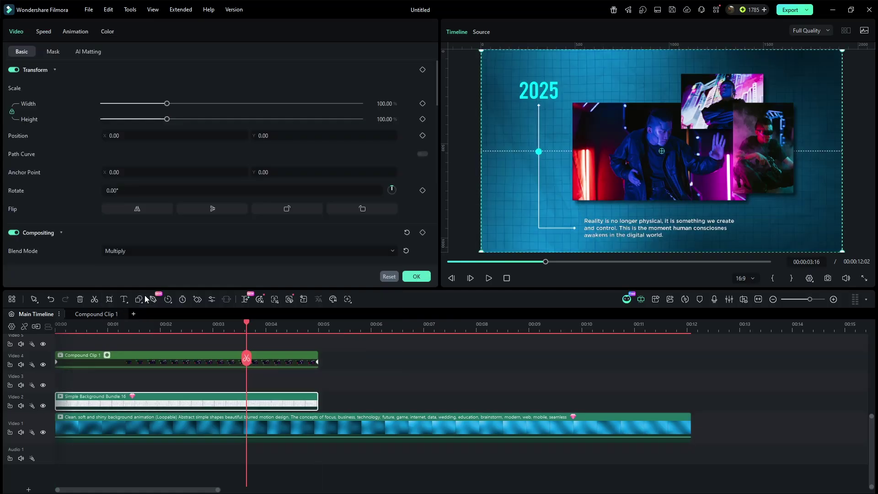
Slow the grid paper clip to a uniform speed of 0.41
left_click(47, 32)
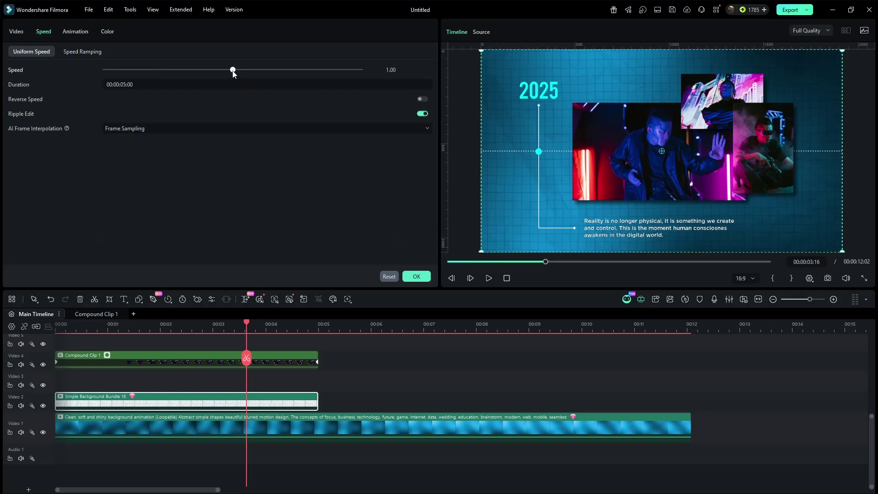
left_click_drag(233, 70, 208, 69)
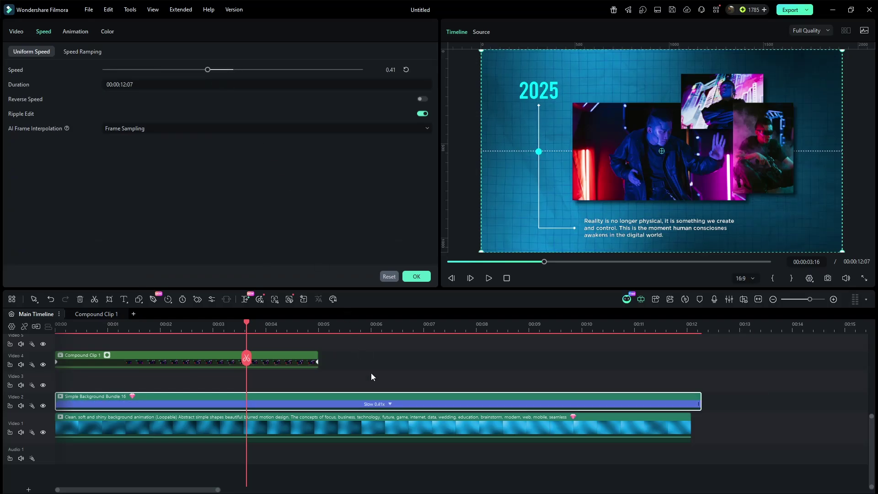
left_click(372, 373)
Search the effects for "paper" and apply Paper Crinkle 02 16-9 to the blue background clip on Video 1
left_click(156, 29)
left_click(169, 53)
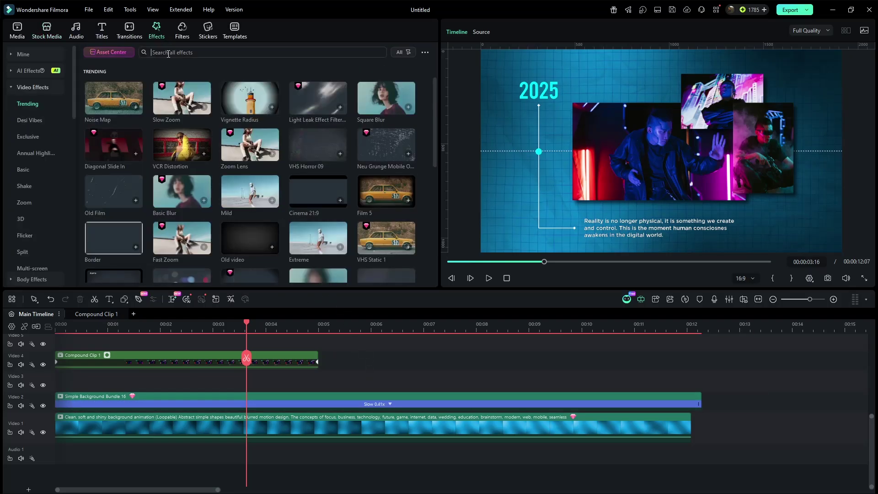
type("paper")
key("Return")
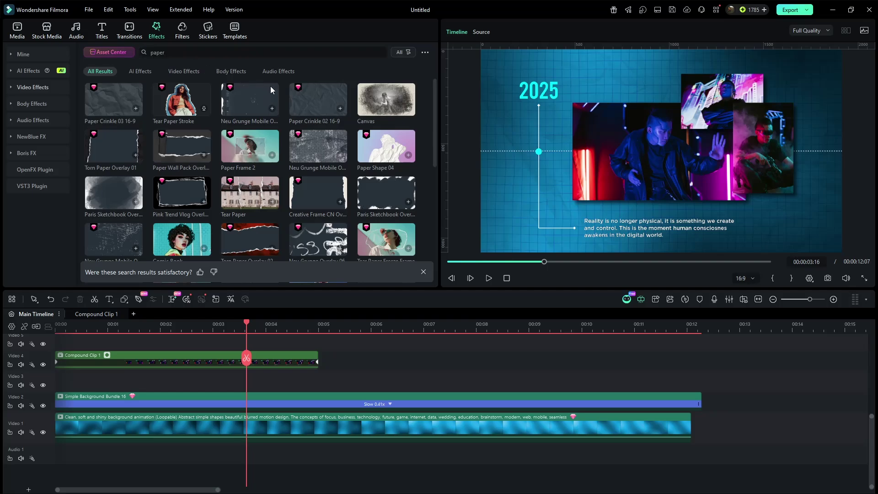
left_click_drag(298, 193, 230, 427)
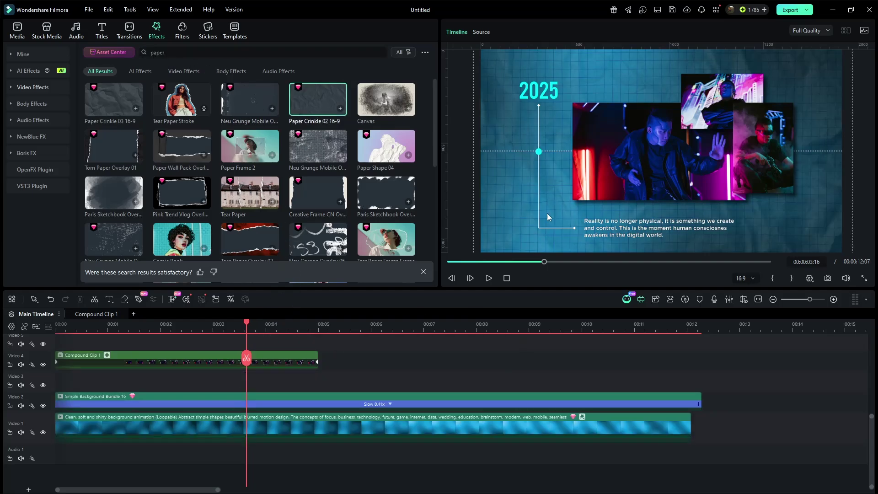
Search the effects for "movie" and place Movie Atmosphere Overlay 05 at the start of Video 3, beneath the compound clip
left_click(277, 52)
key("ctrl+a")
key("BackSpace")
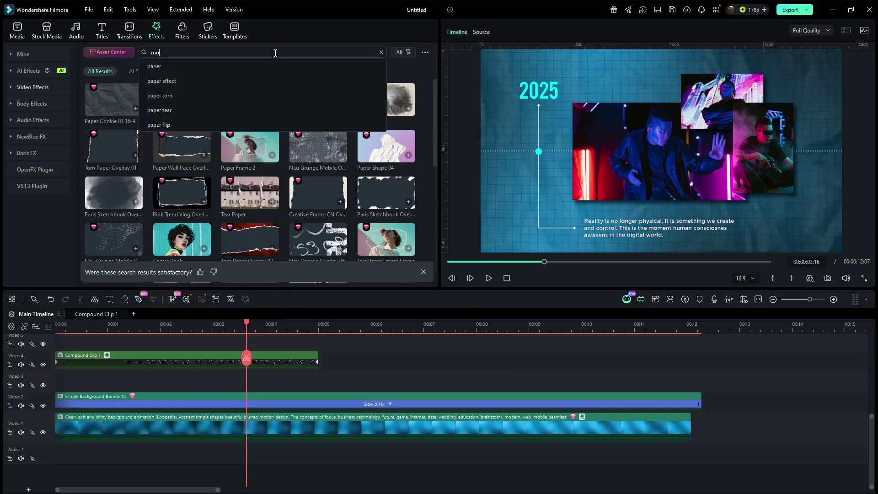
type("movie")
key("Return")
left_click_drag(185, 185, 69, 385)
Set the Movie Atmosphere Overlay 05 opacity to 50 and preview the composition
double_click(102, 387)
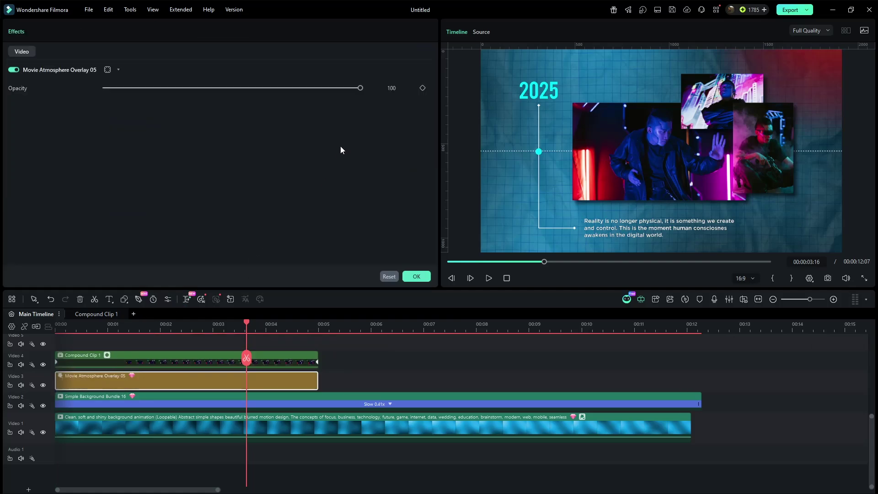
left_click(393, 88)
type("50")
key("Return")
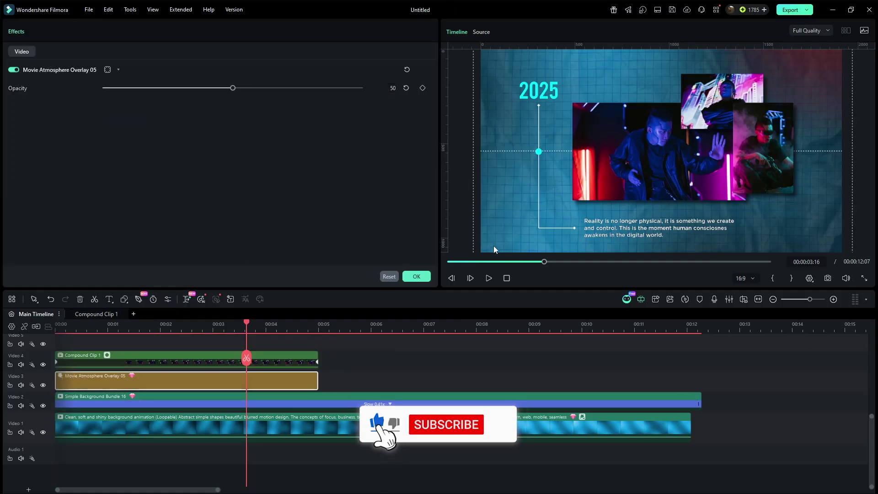
left_click(506, 278)
key("space")
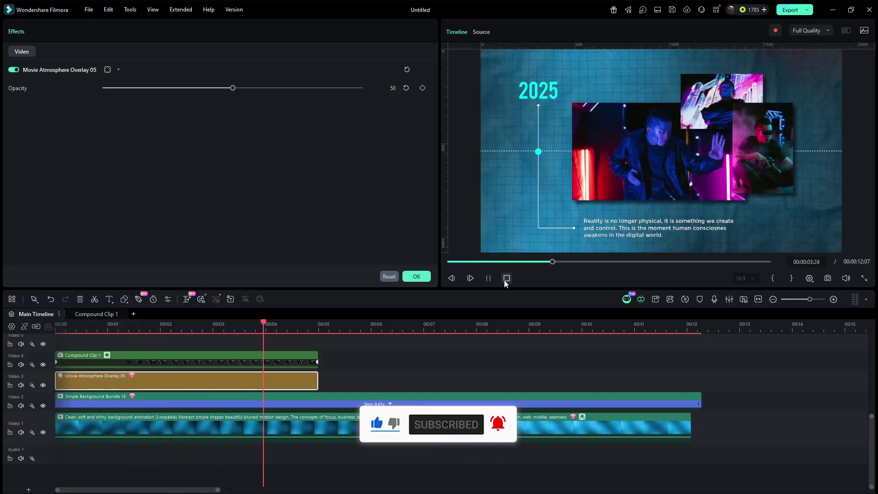
Save Compound Clip 1 as a custom compound clip preset and place a copy from it right after the original on Video 4
left_click(253, 358)
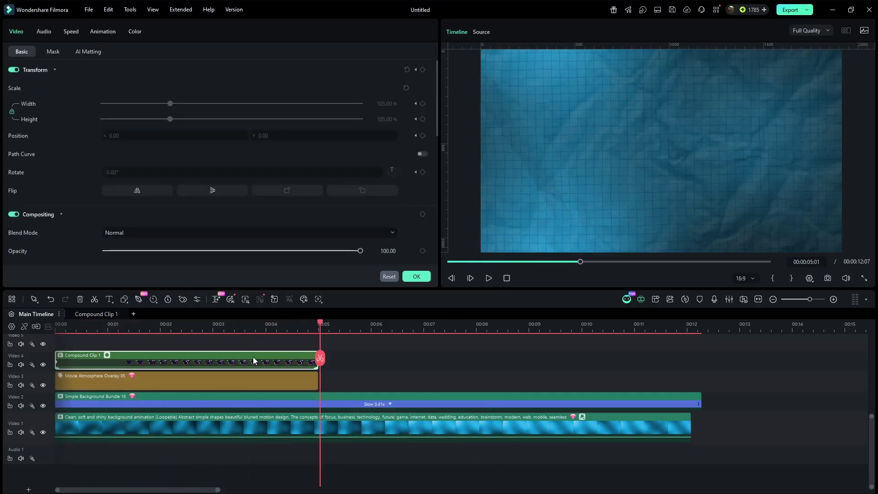
right_click(280, 359)
left_click(338, 344)
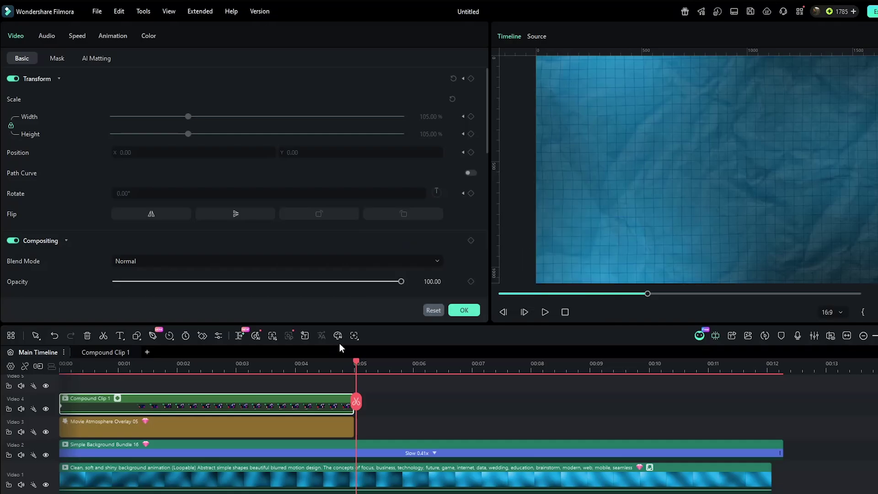
left_click(384, 402)
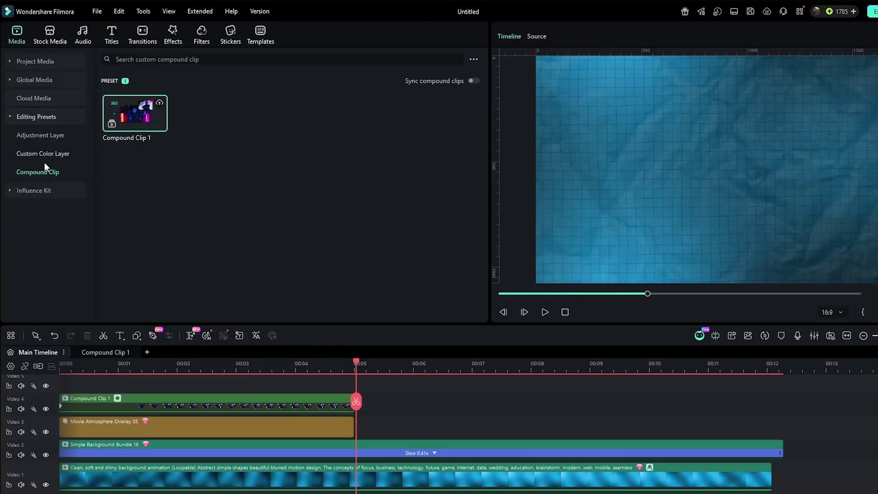
mouse_move(140, 120)
left_click_drag(144, 116, 353, 407)
left_click(441, 370)
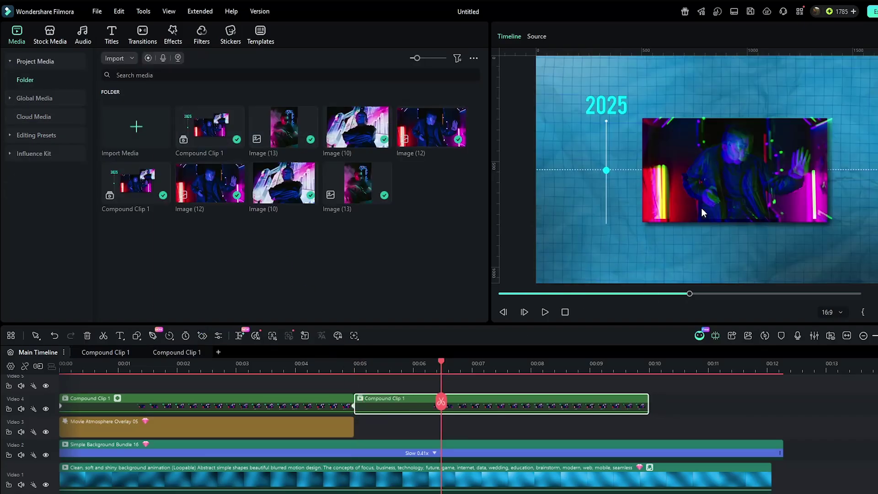
Rename the second compound clip to Compound Clip 2 and extend Movie Atmosphere Overlay 05 to end at 00:00:10:00
right_click(515, 404)
left_click(542, 388)
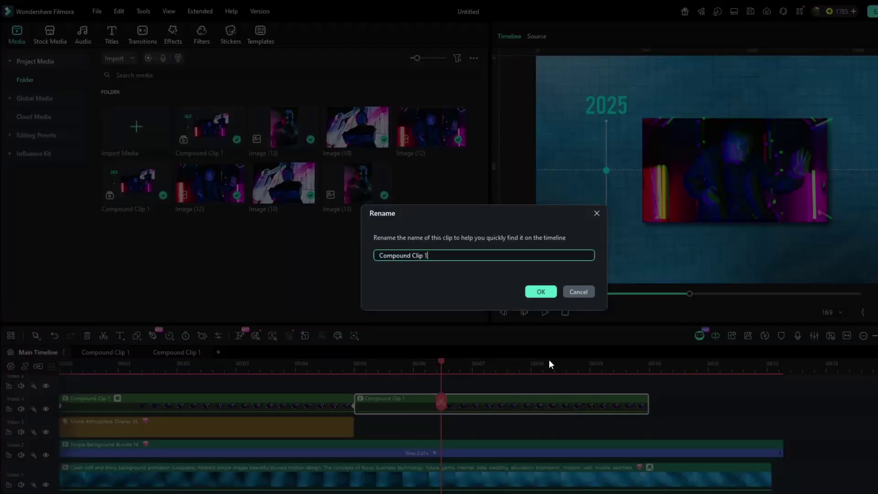
type("2")
key("Return")
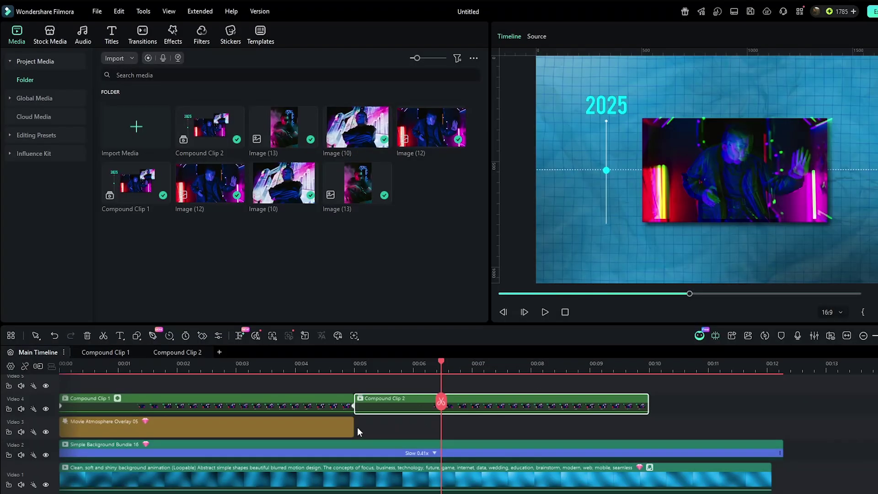
left_click_drag(354, 428, 647, 424)
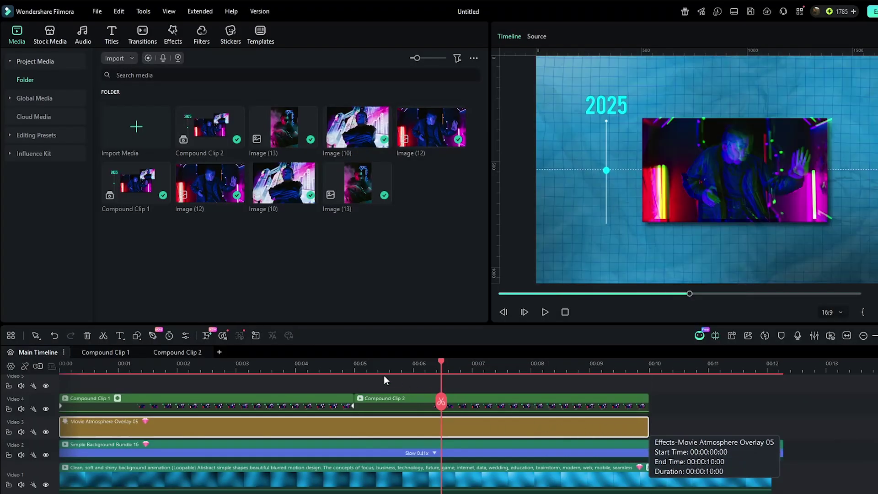
Open Compound Clip 2's timeline and replace the large image on Video 8 with Image (4)
left_click(192, 354)
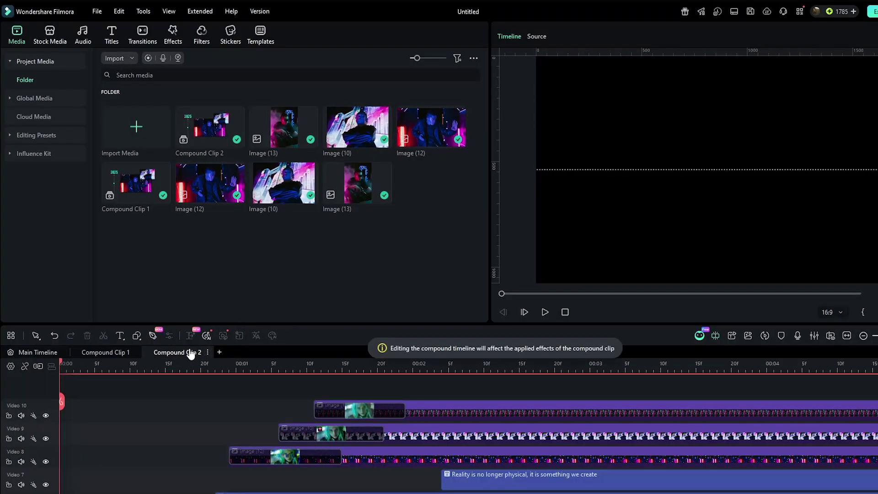
left_click(562, 369)
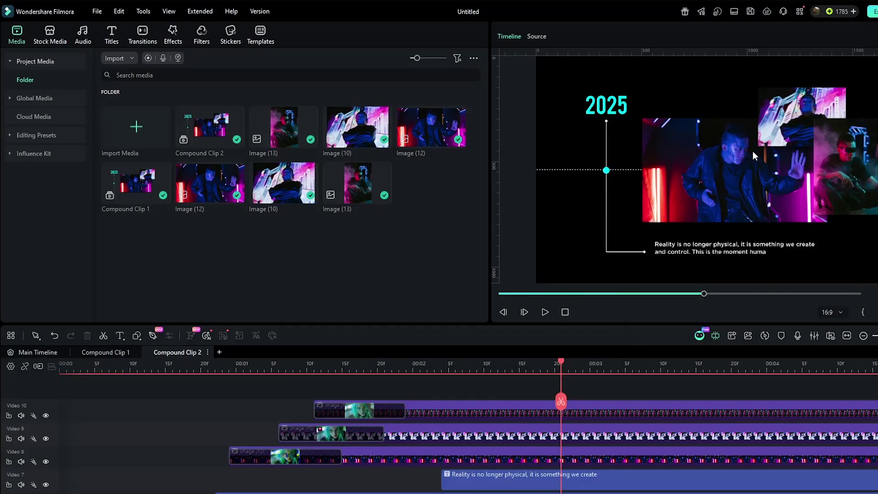
right_click(597, 454)
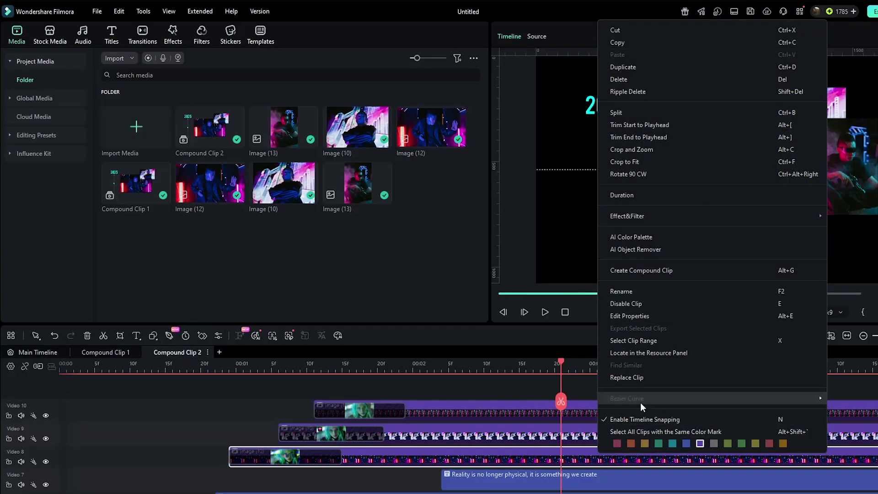
left_click(636, 376)
double_click(298, 87)
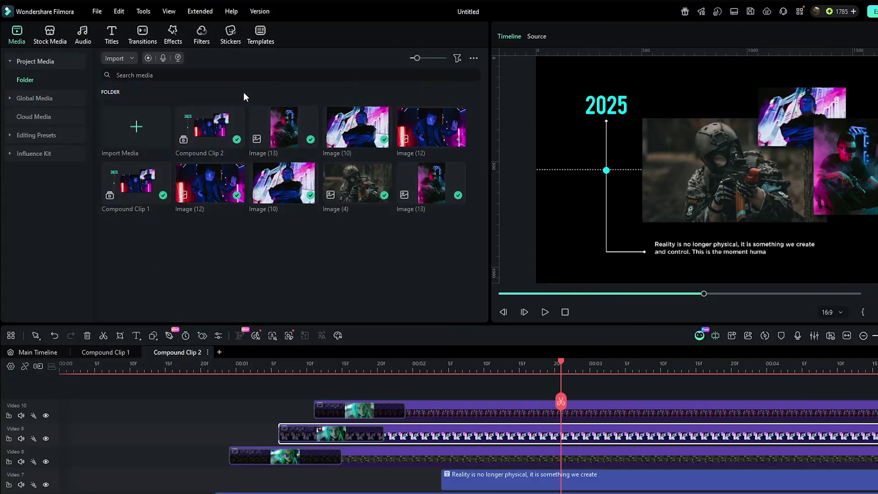
Replace the Video 9 image with Image (3) and the Video 10 image with Image (6)
left_click(613, 415)
right_click(614, 414)
left_click(642, 361)
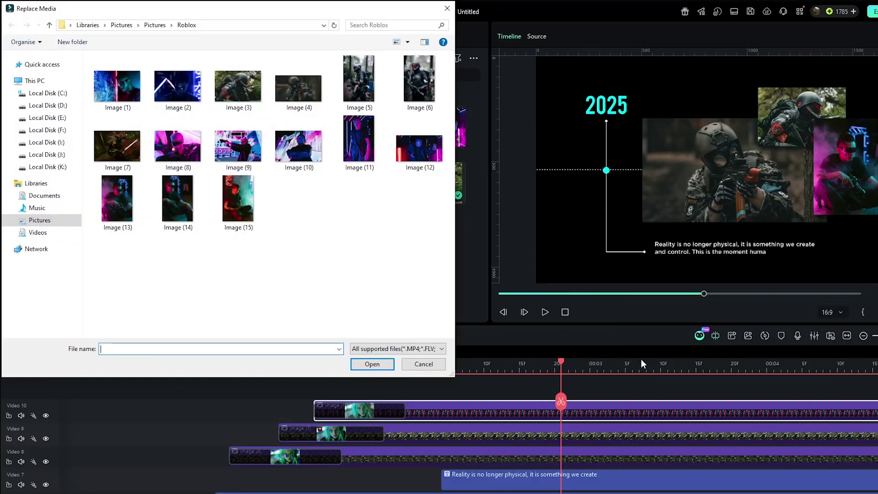
key("Escape")
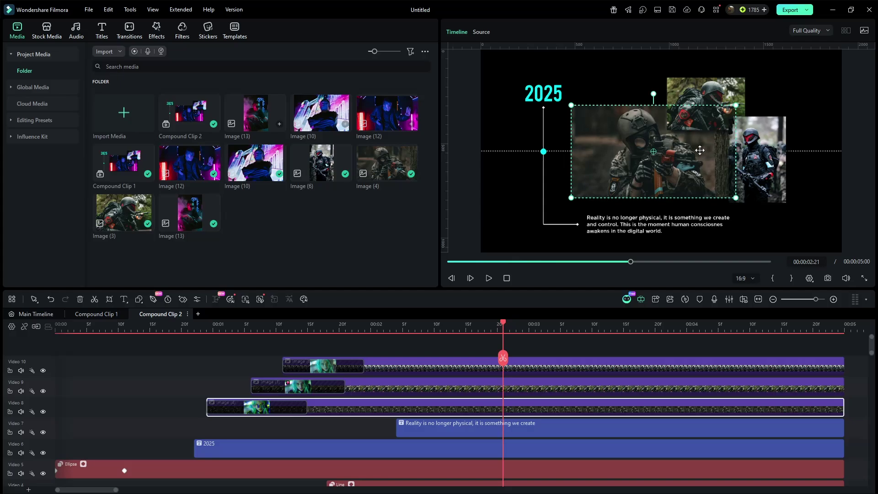
Change the 2025 title text in Compound Clip 2 to 2070
double_click(443, 450)
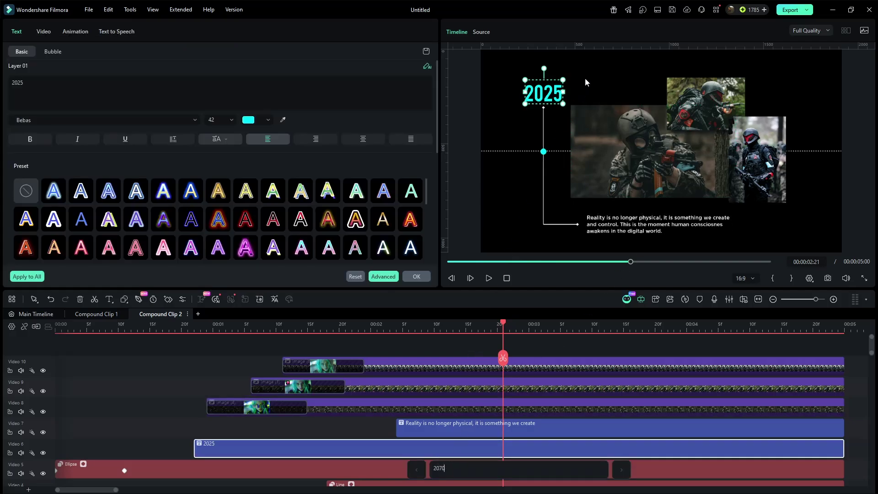
key("Return")
Retype the description: "This is not a soldier, it's a machine with a mind. Built for war, designed for precision. Enhanced with latest technology and power that's evolves beyond control."
double_click(687, 428)
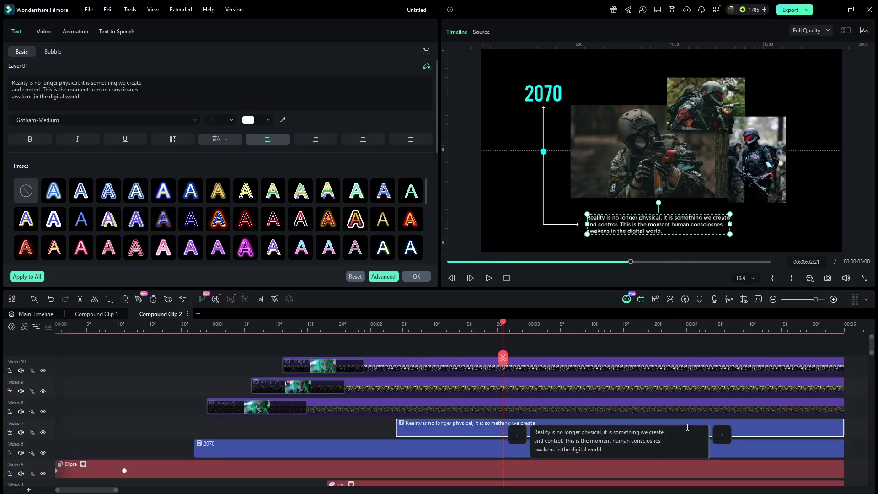
key("ctrl+a")
type("This is not a soldier, it's a machine with a mind. Built for war, designed for precision. Enhanced with la")
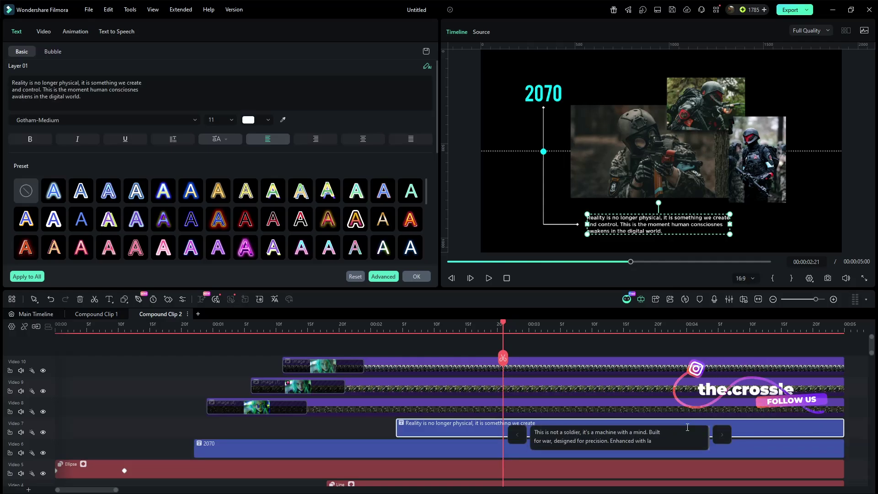
type("test technology and power that's evolves beyond control")
left_click(687, 352)
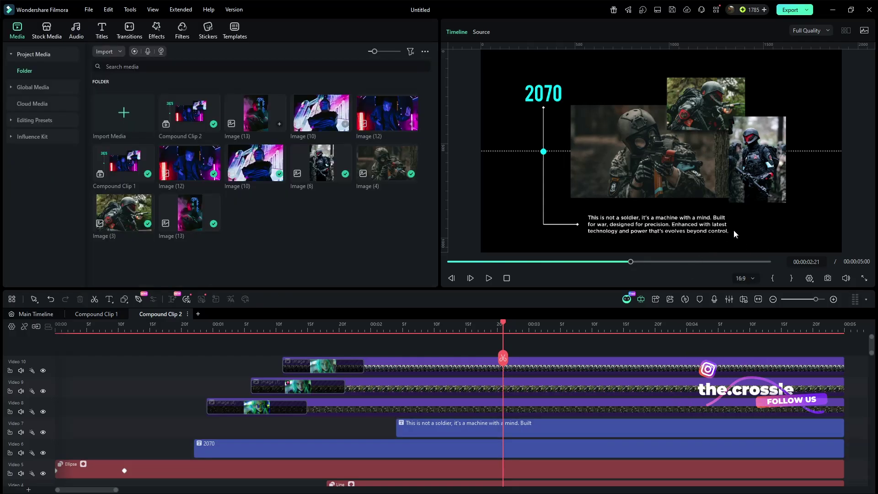
Return to the main timeline, copy Compound Clip 1's effects and paste them onto Compound Clip 2
left_click(36, 315)
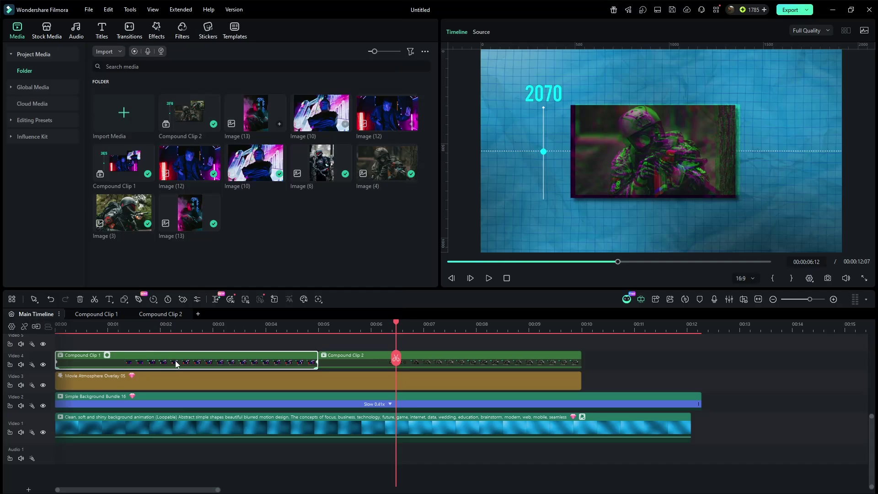
right_click(175, 364)
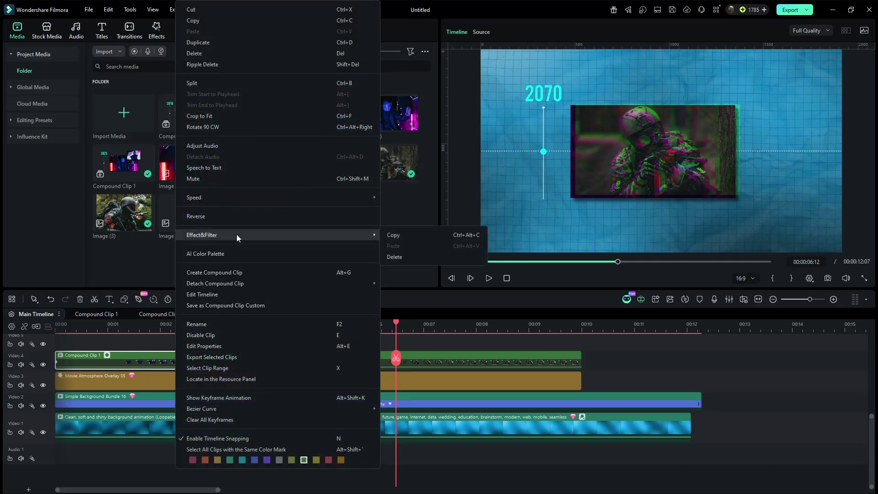
left_click(475, 333)
right_click(478, 360)
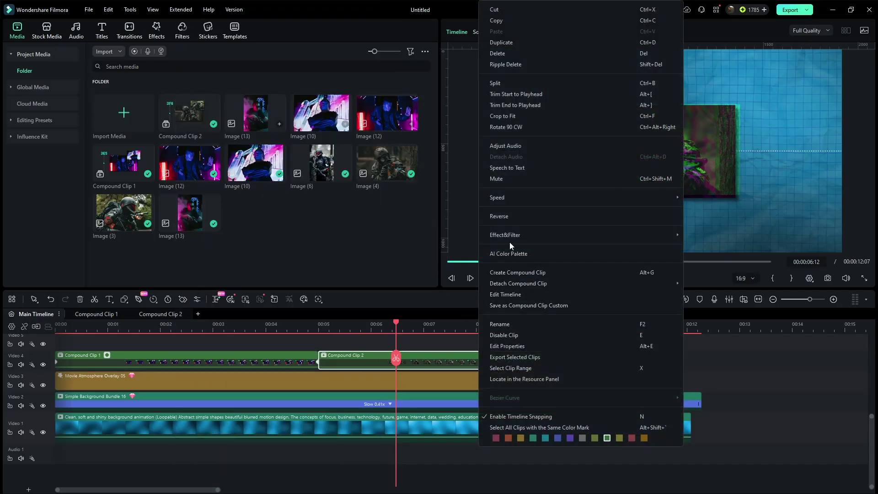
left_click(691, 253)
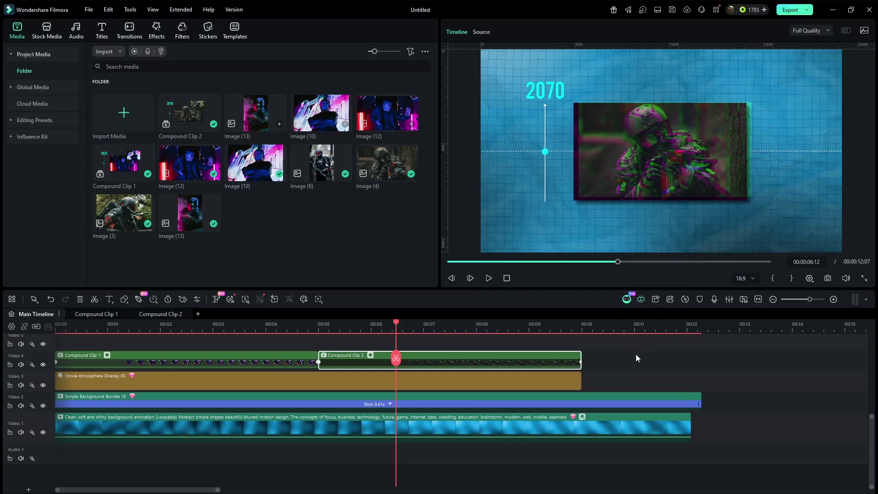
Add a Push Left transition between Compound Clip 1 and Compound Clip 2 and set its duration to 00:00:01:19
left_click(130, 37)
scroll(27, 191, "up", 5)
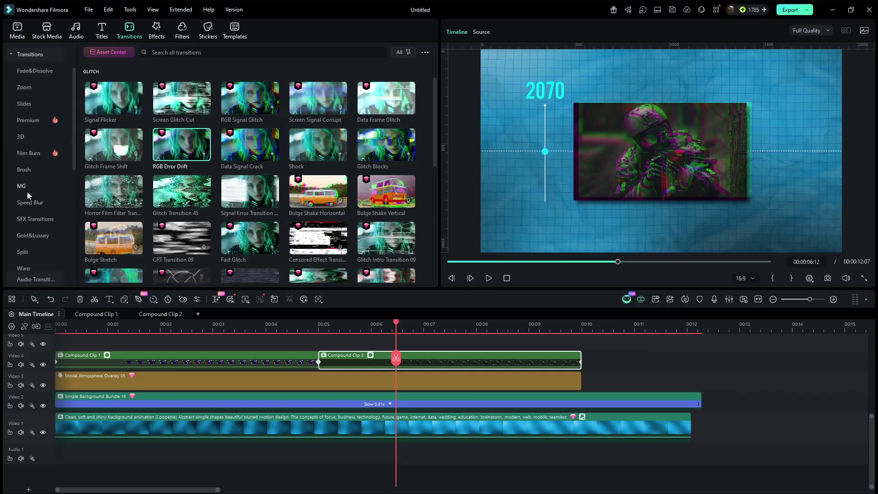
left_click_drag(114, 238, 301, 359)
mouse_move(369, 364)
left_mouse_down()
mouse_move(357, 366)
mouse_move(365, 366)
left_mouse_up()
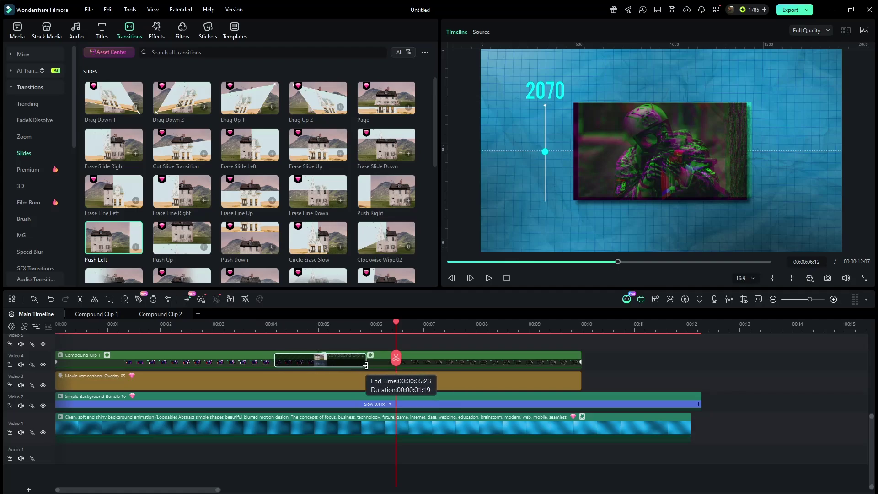